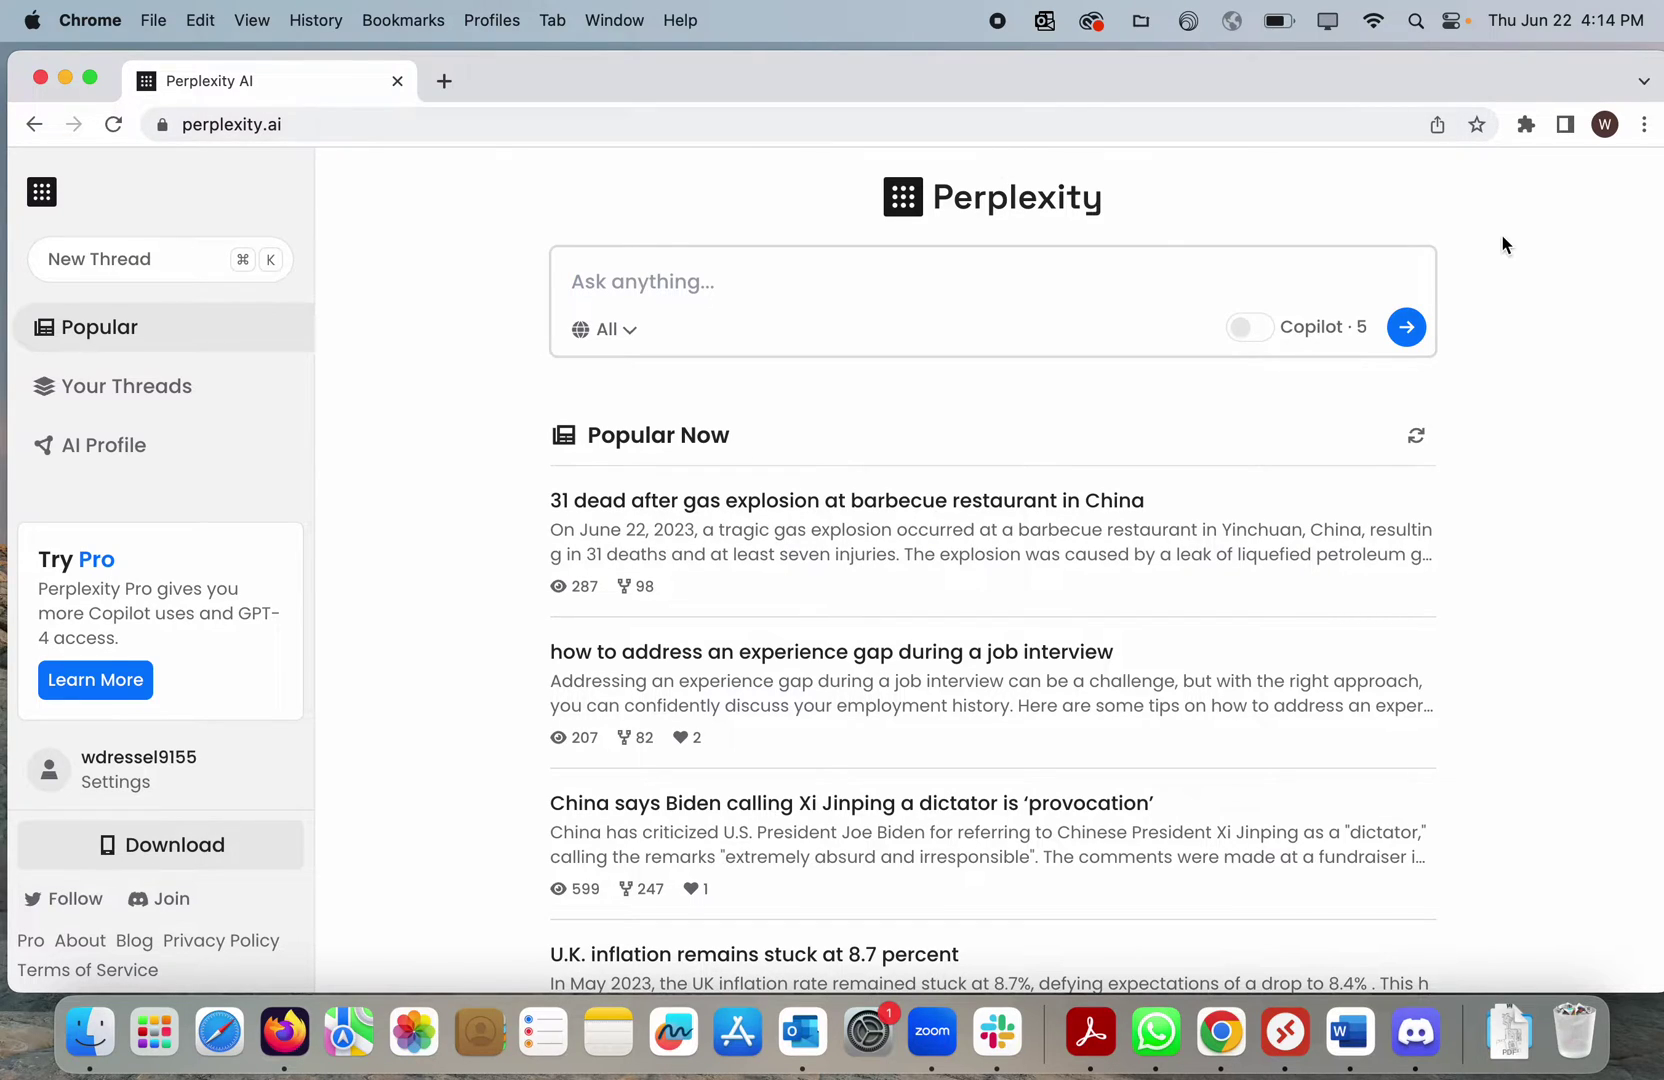
Try the Perplexity - Ask AI extension's question box, then open a new tab beside Perplexity.
{"action": "left_click", "coordinate": [1527, 126]}
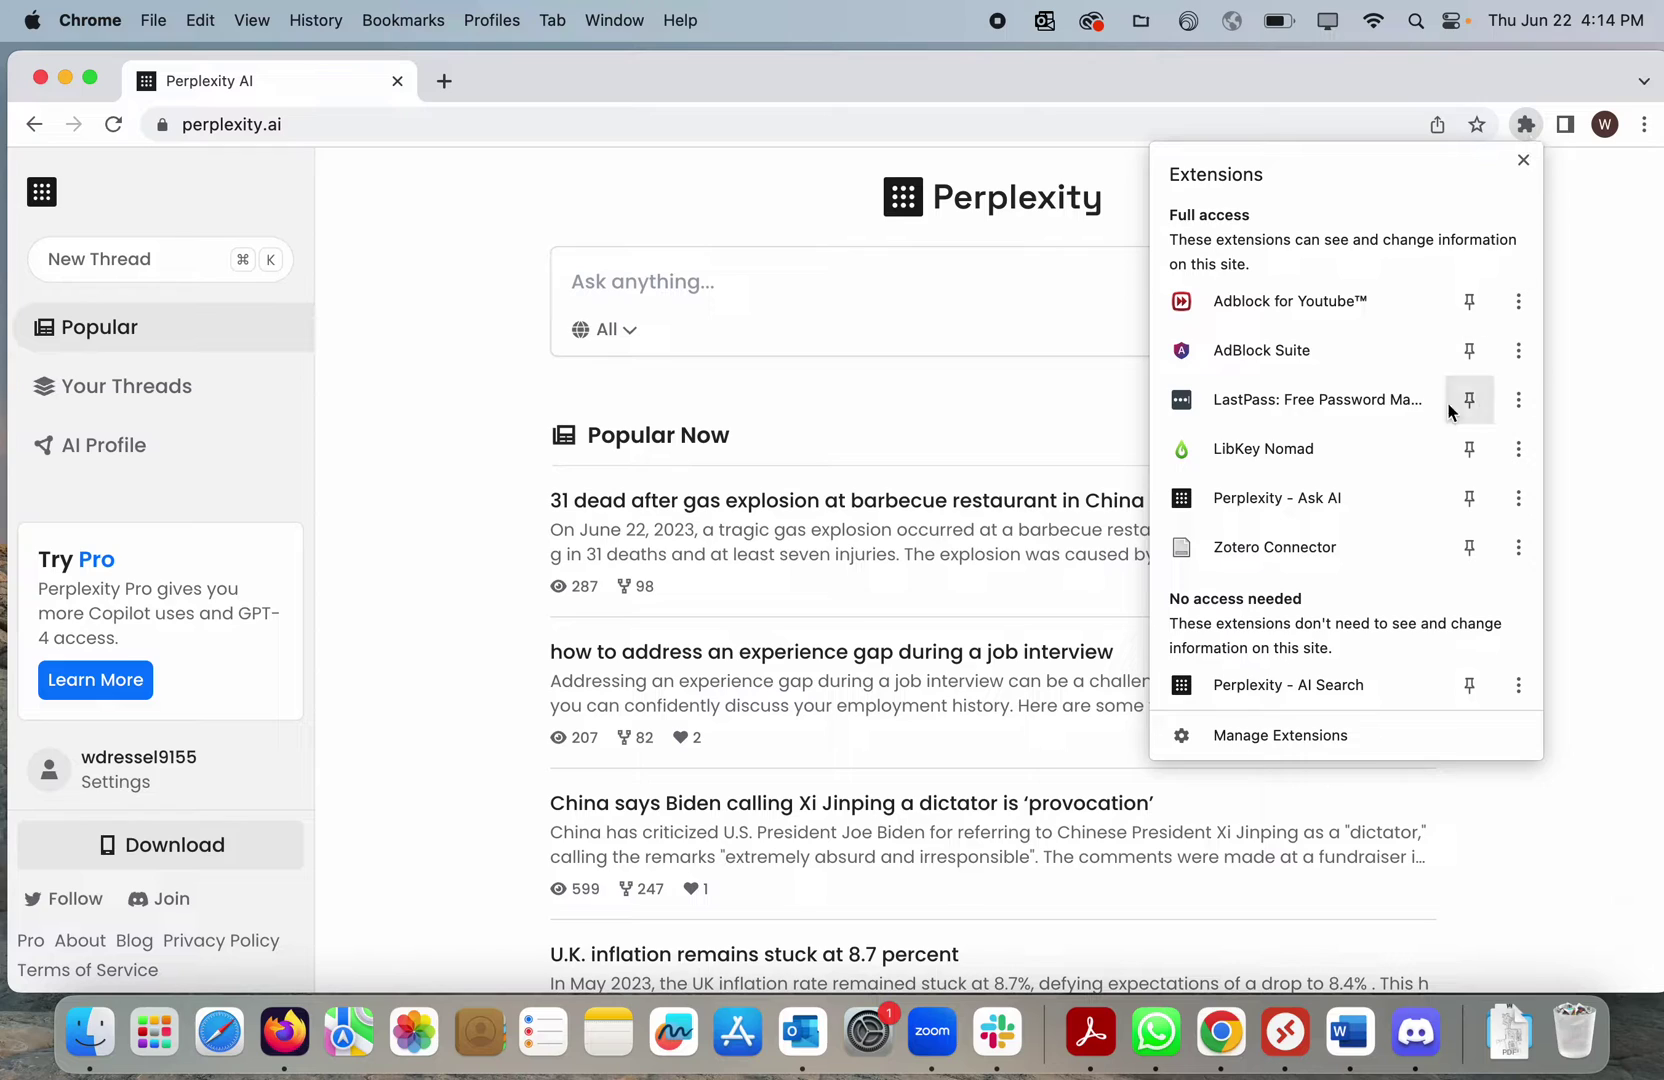
{"action": "left_click", "coordinate": [1290, 492]}
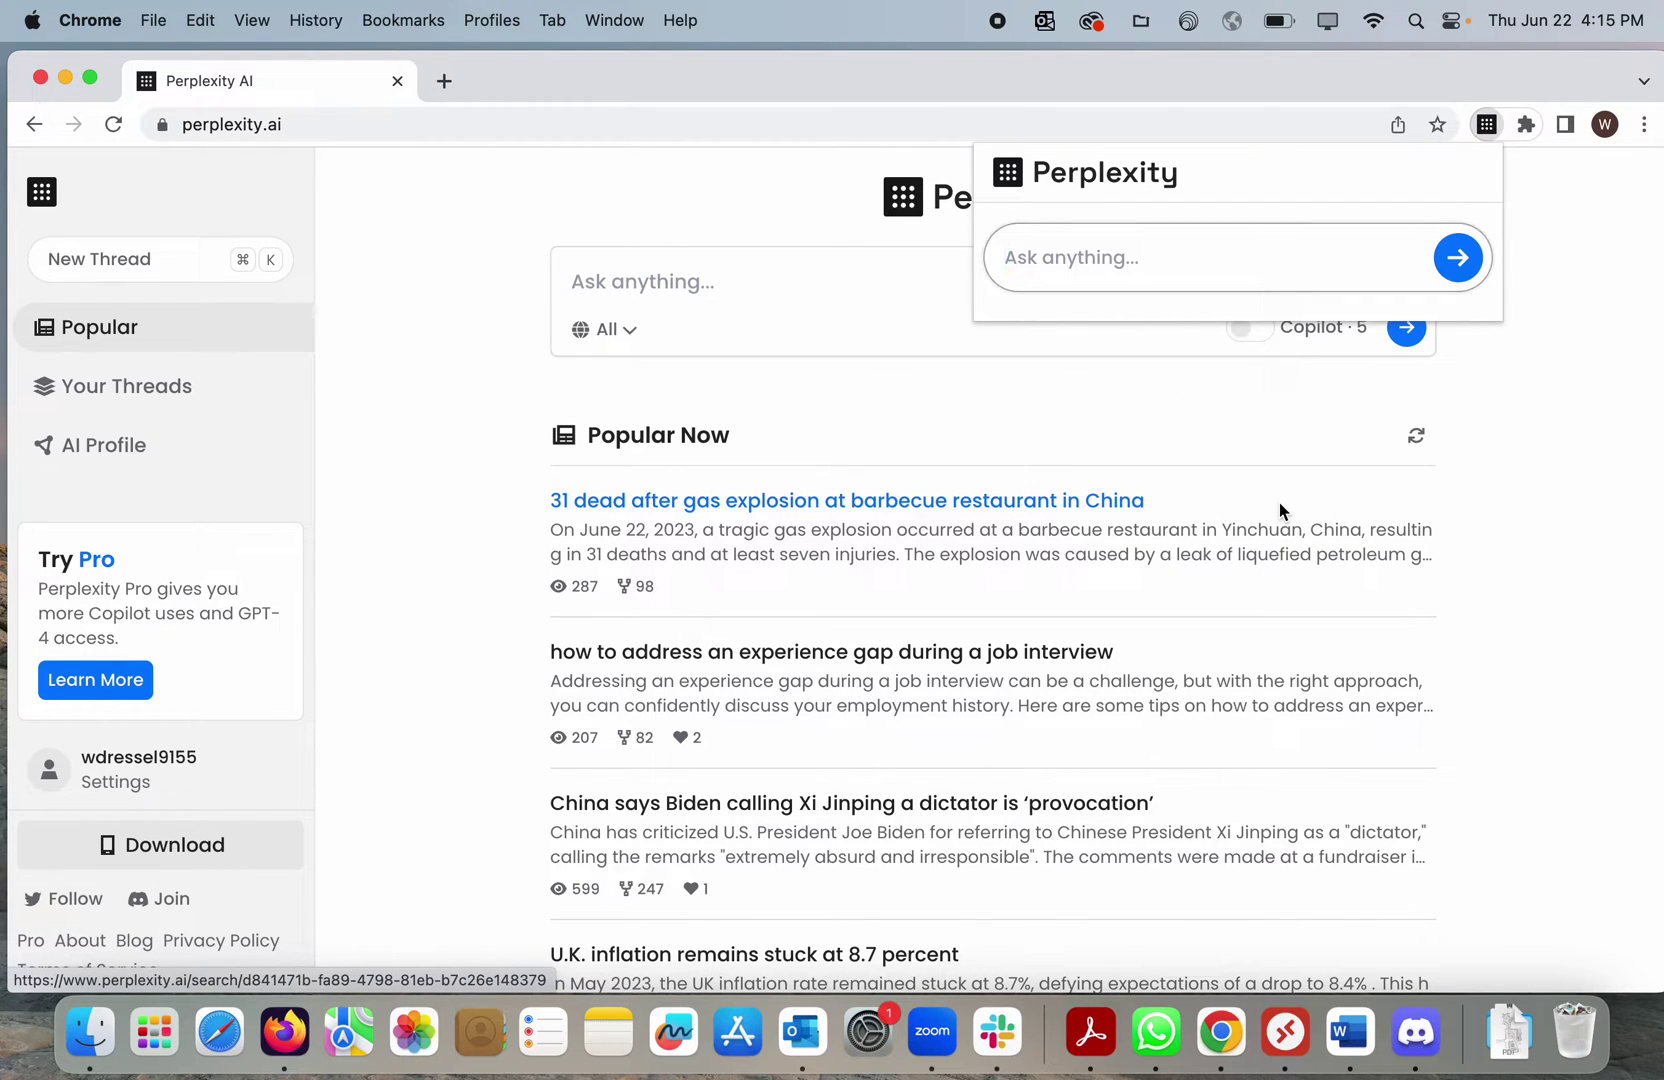
{"action": "left_click", "coordinate": [635, 190]}
{"action": "left_click", "coordinate": [444, 80]}
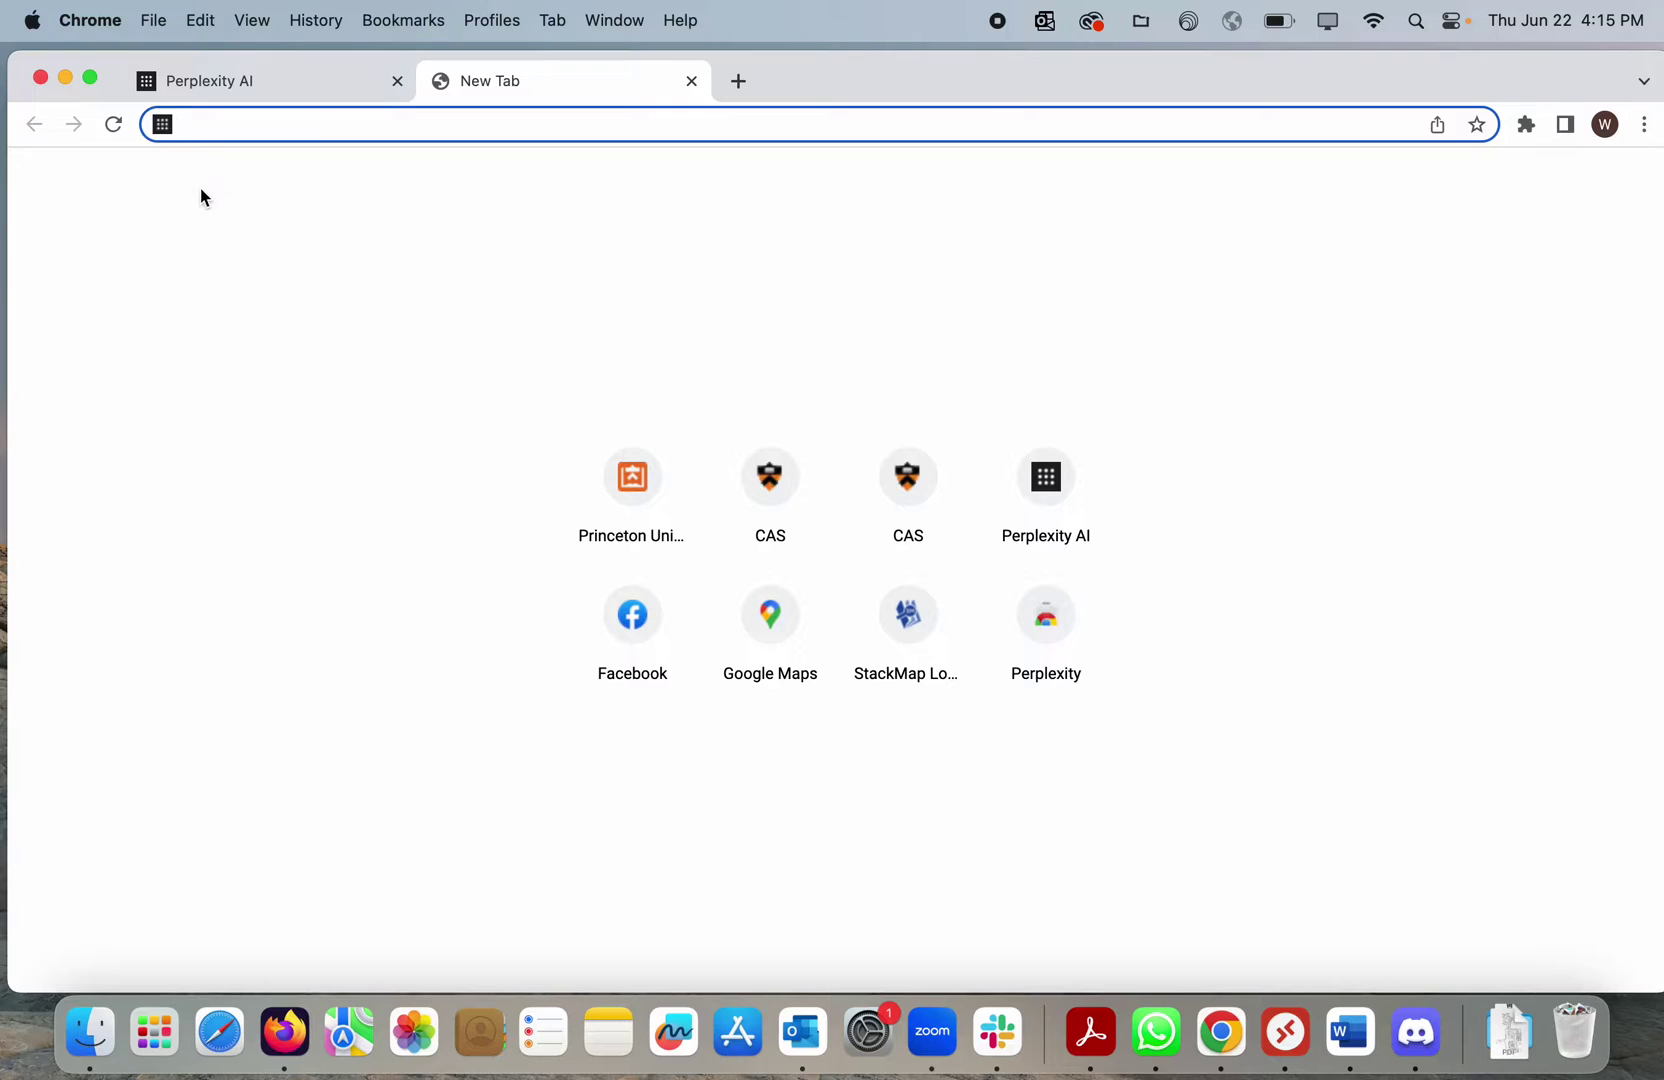
Close the spare new tab and check Perplexity's app and extension download options.
{"action": "left_click", "coordinate": [690, 82]}
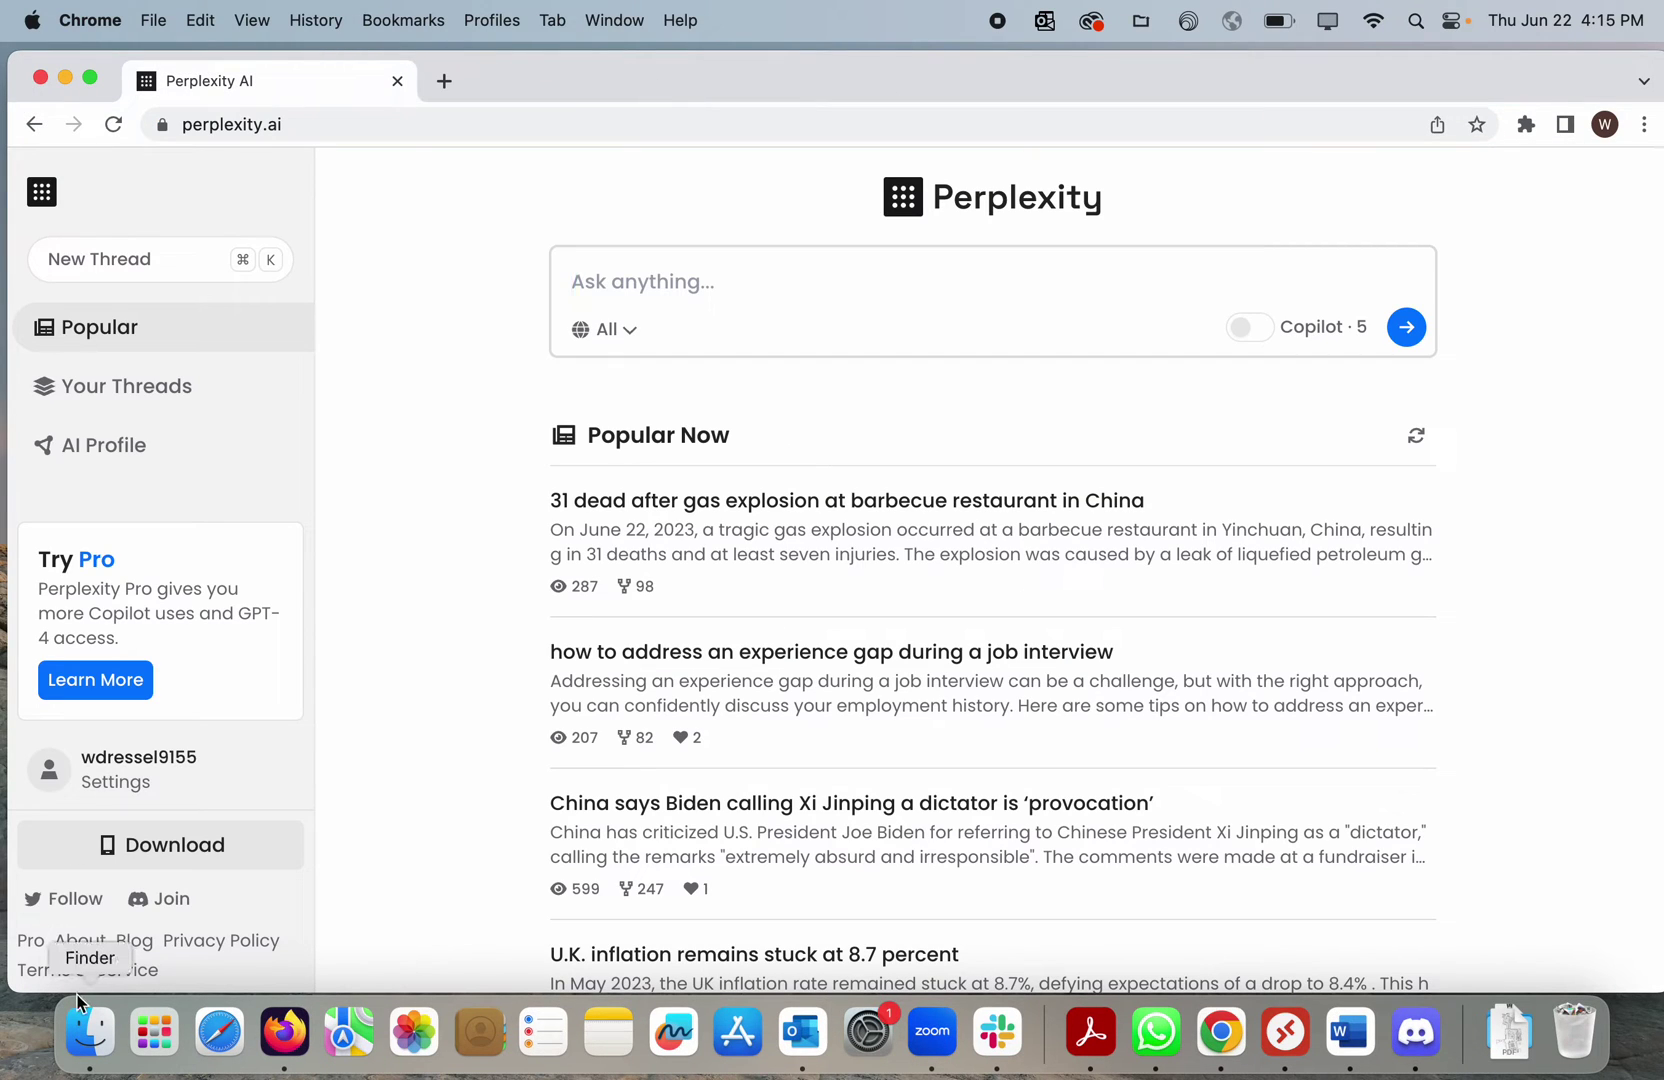
{"action": "left_click", "coordinate": [135, 848]}
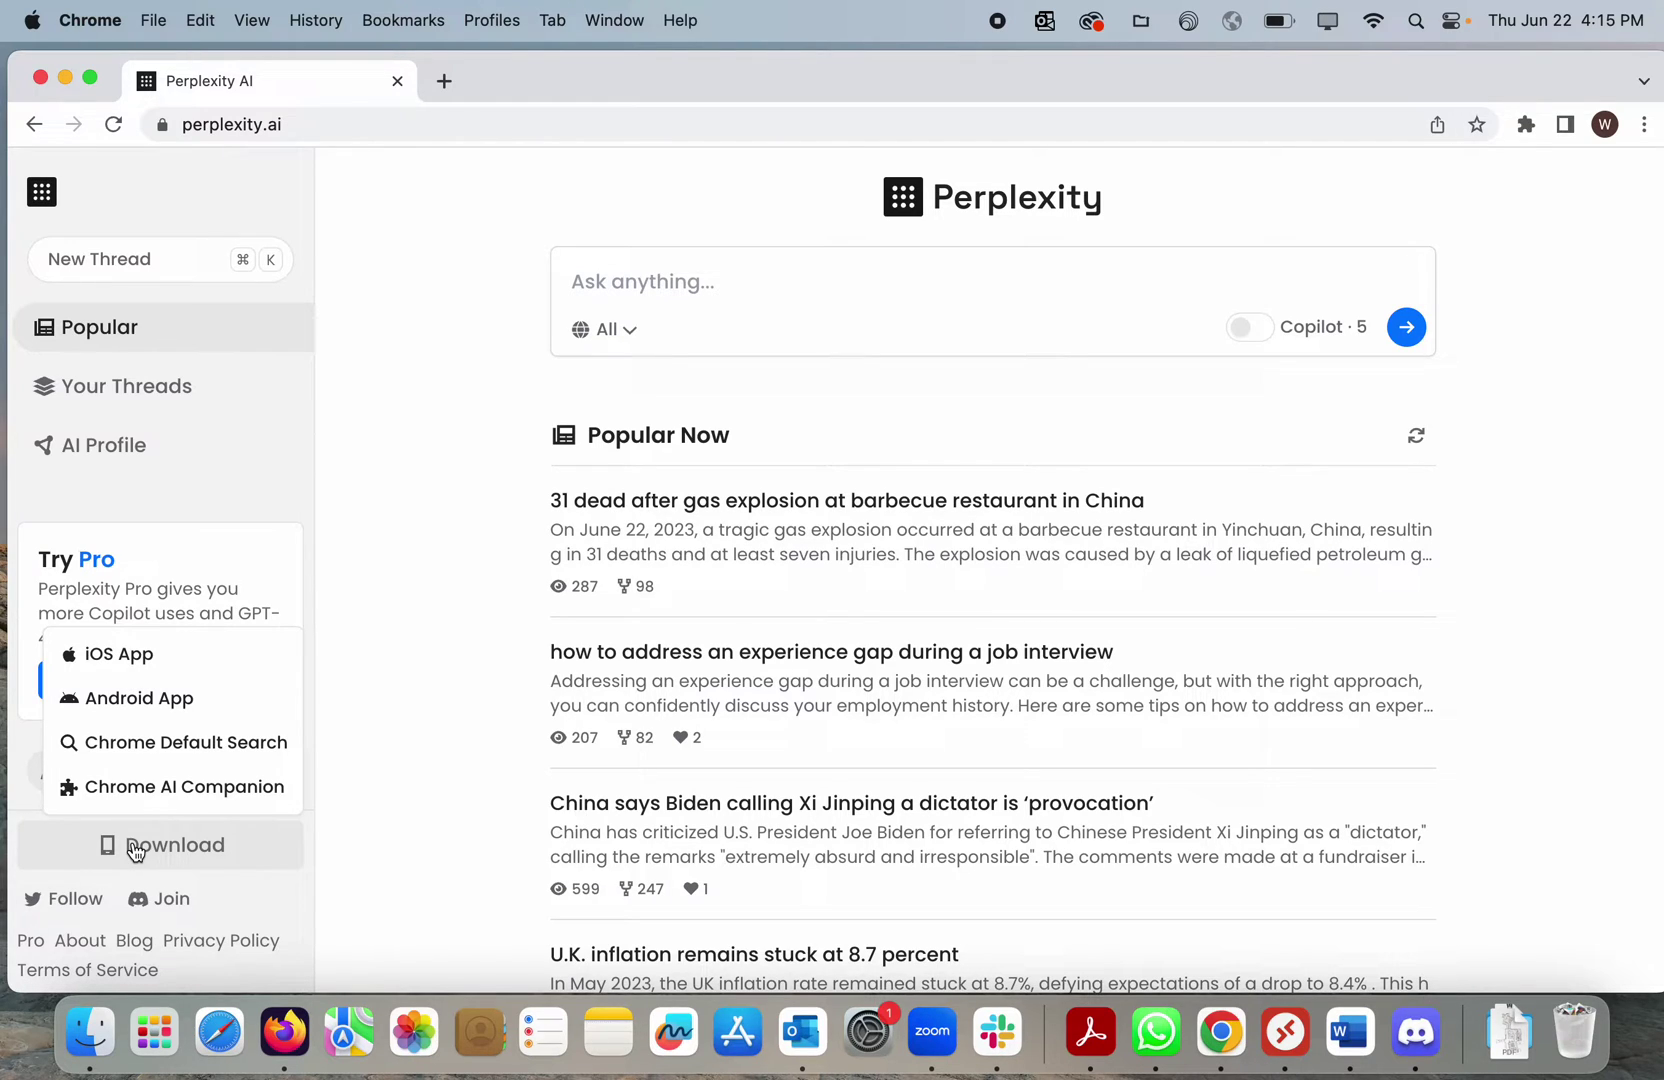
{"action": "left_click", "coordinate": [385, 741]}
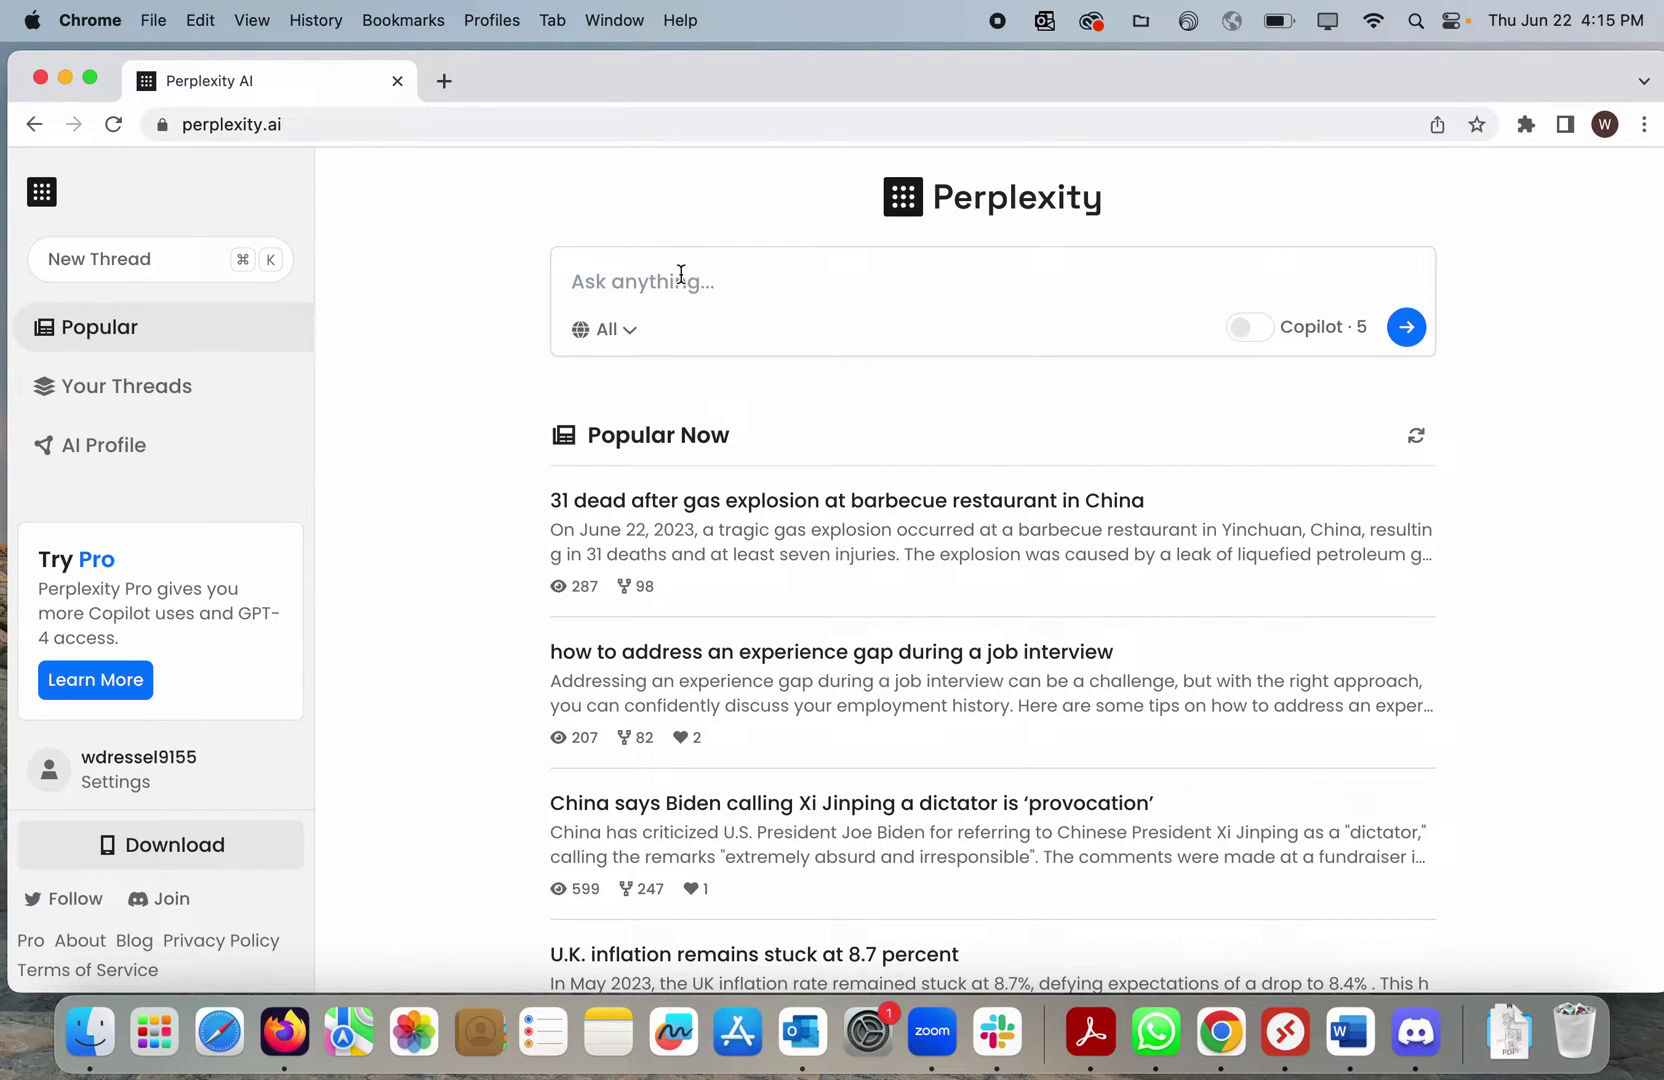
Review the All focus options, then view the Pro plans at $20 monthly or $200 yearly.
{"action": "left_click", "coordinate": [628, 342]}
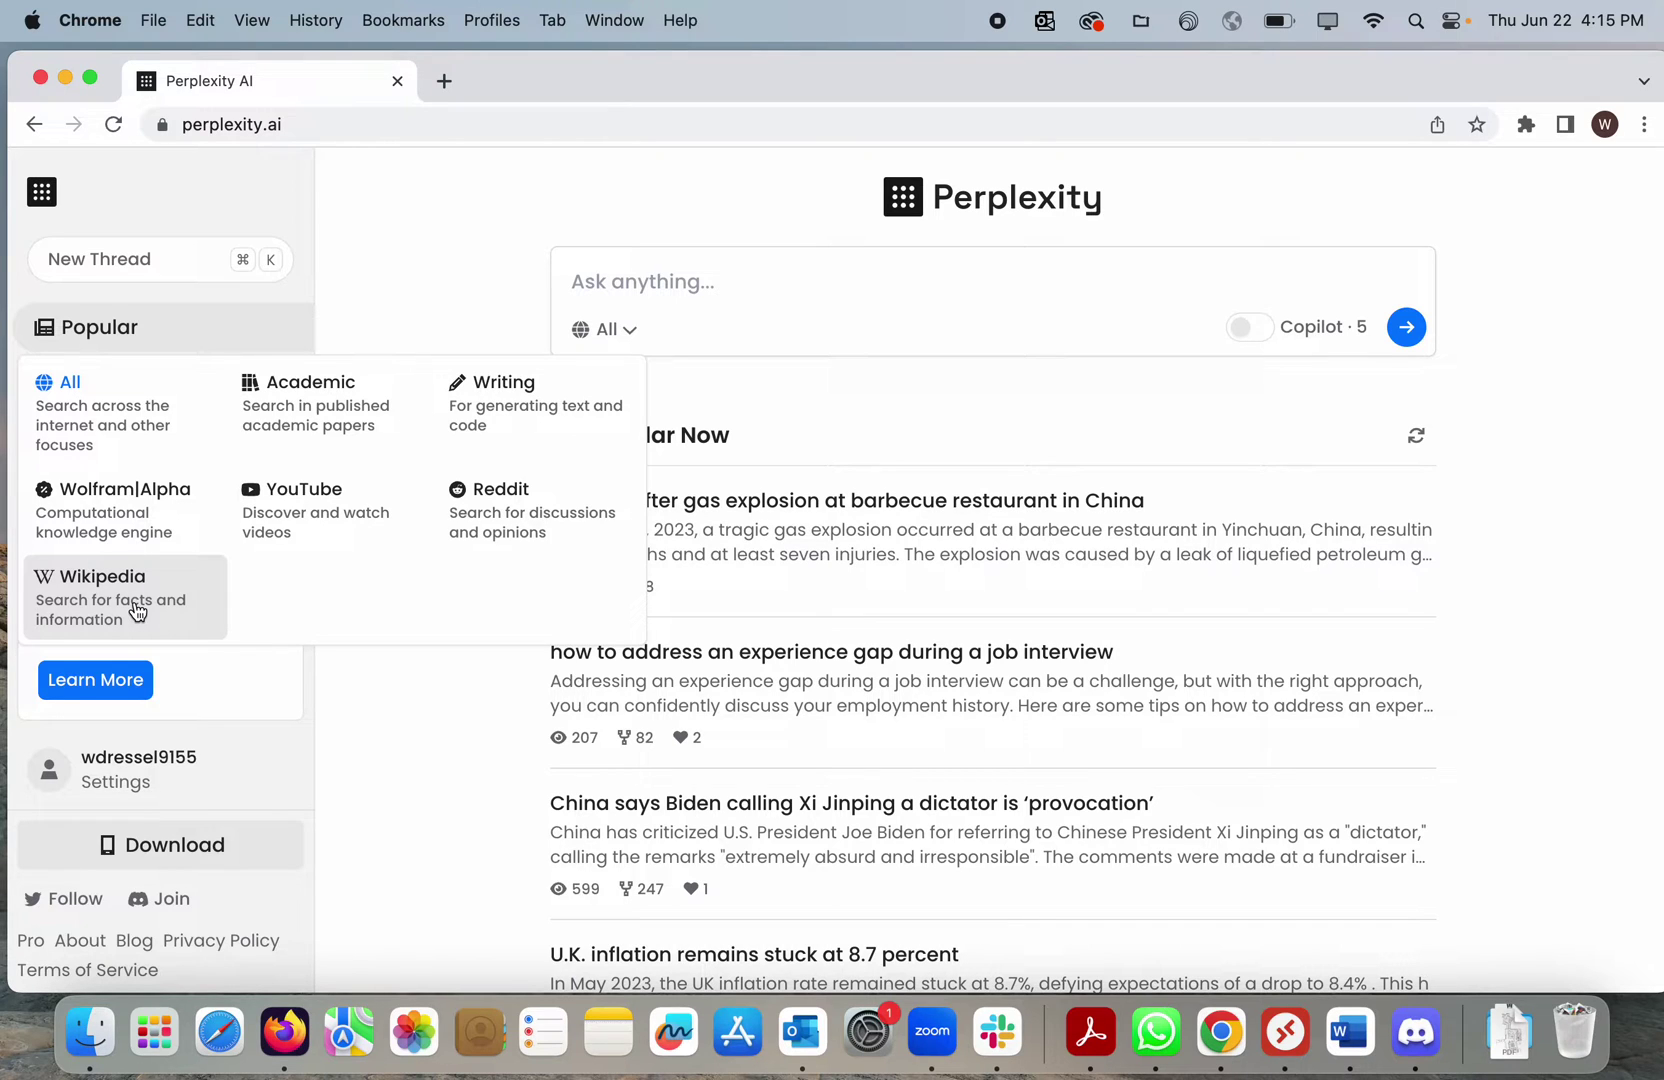
{"action": "left_click", "coordinate": [30, 942]}
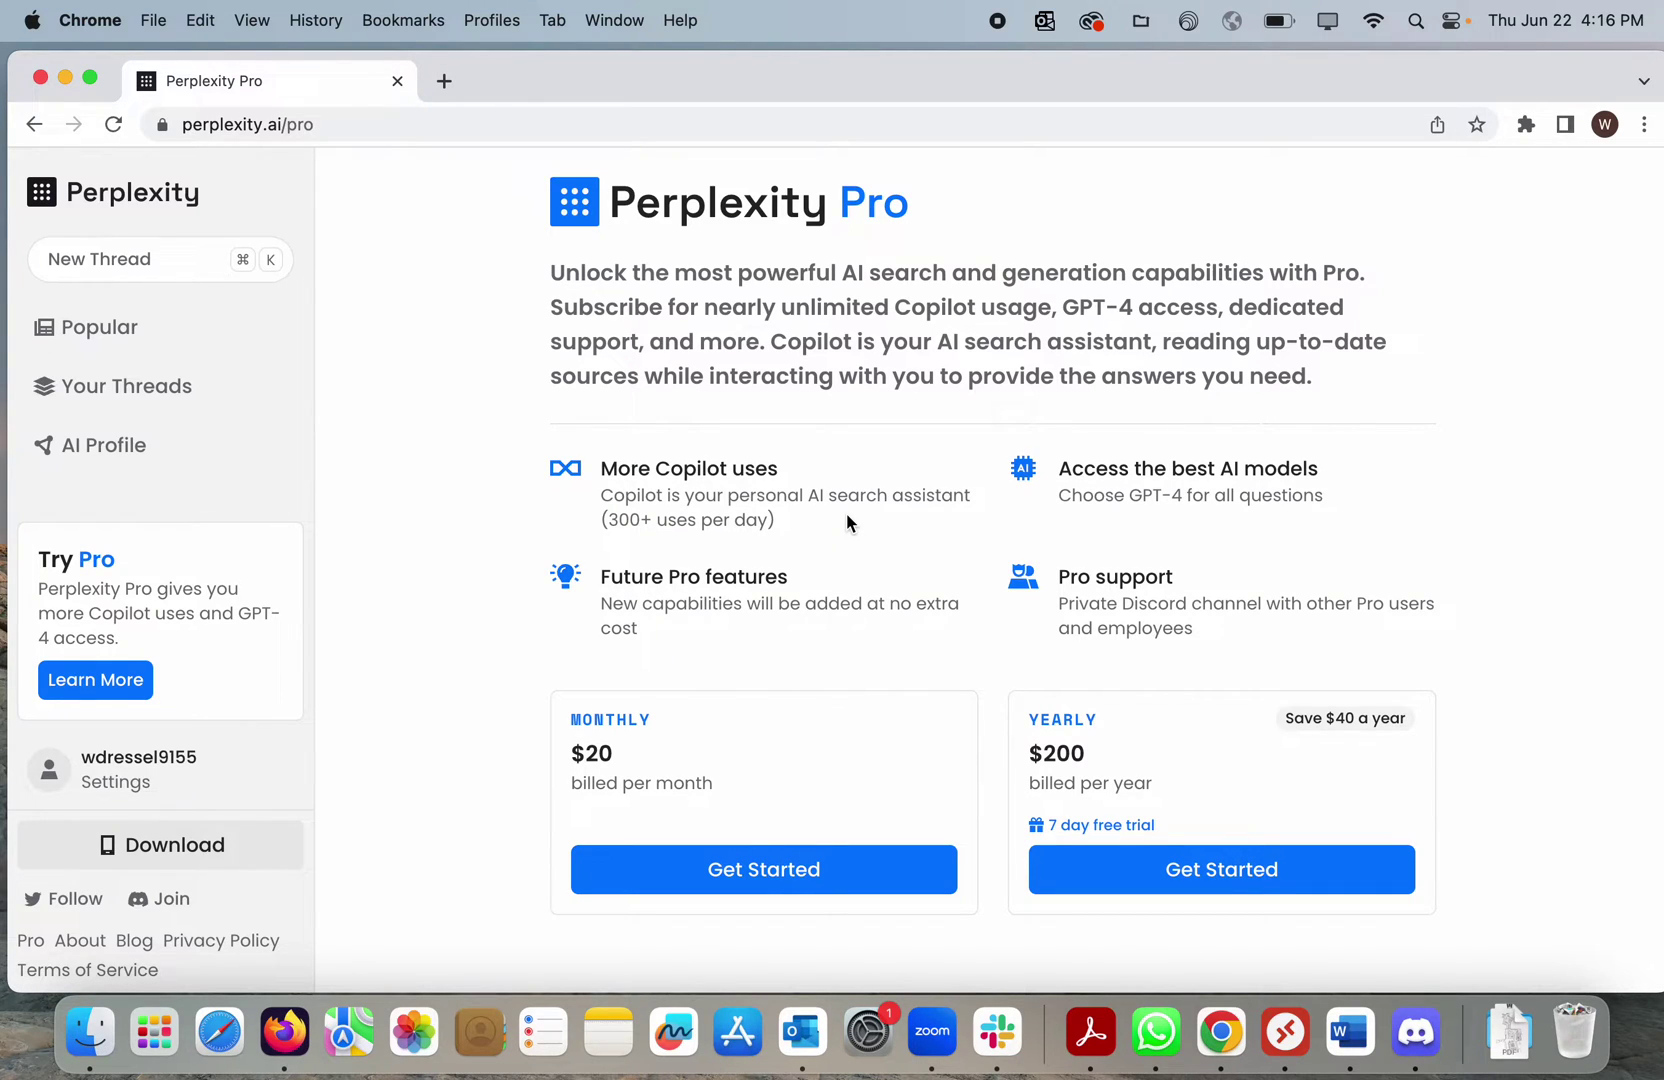
Look over Your Threads, then return home, where Copilot shows 5 uses remaining.
{"action": "left_click", "coordinate": [117, 385]}
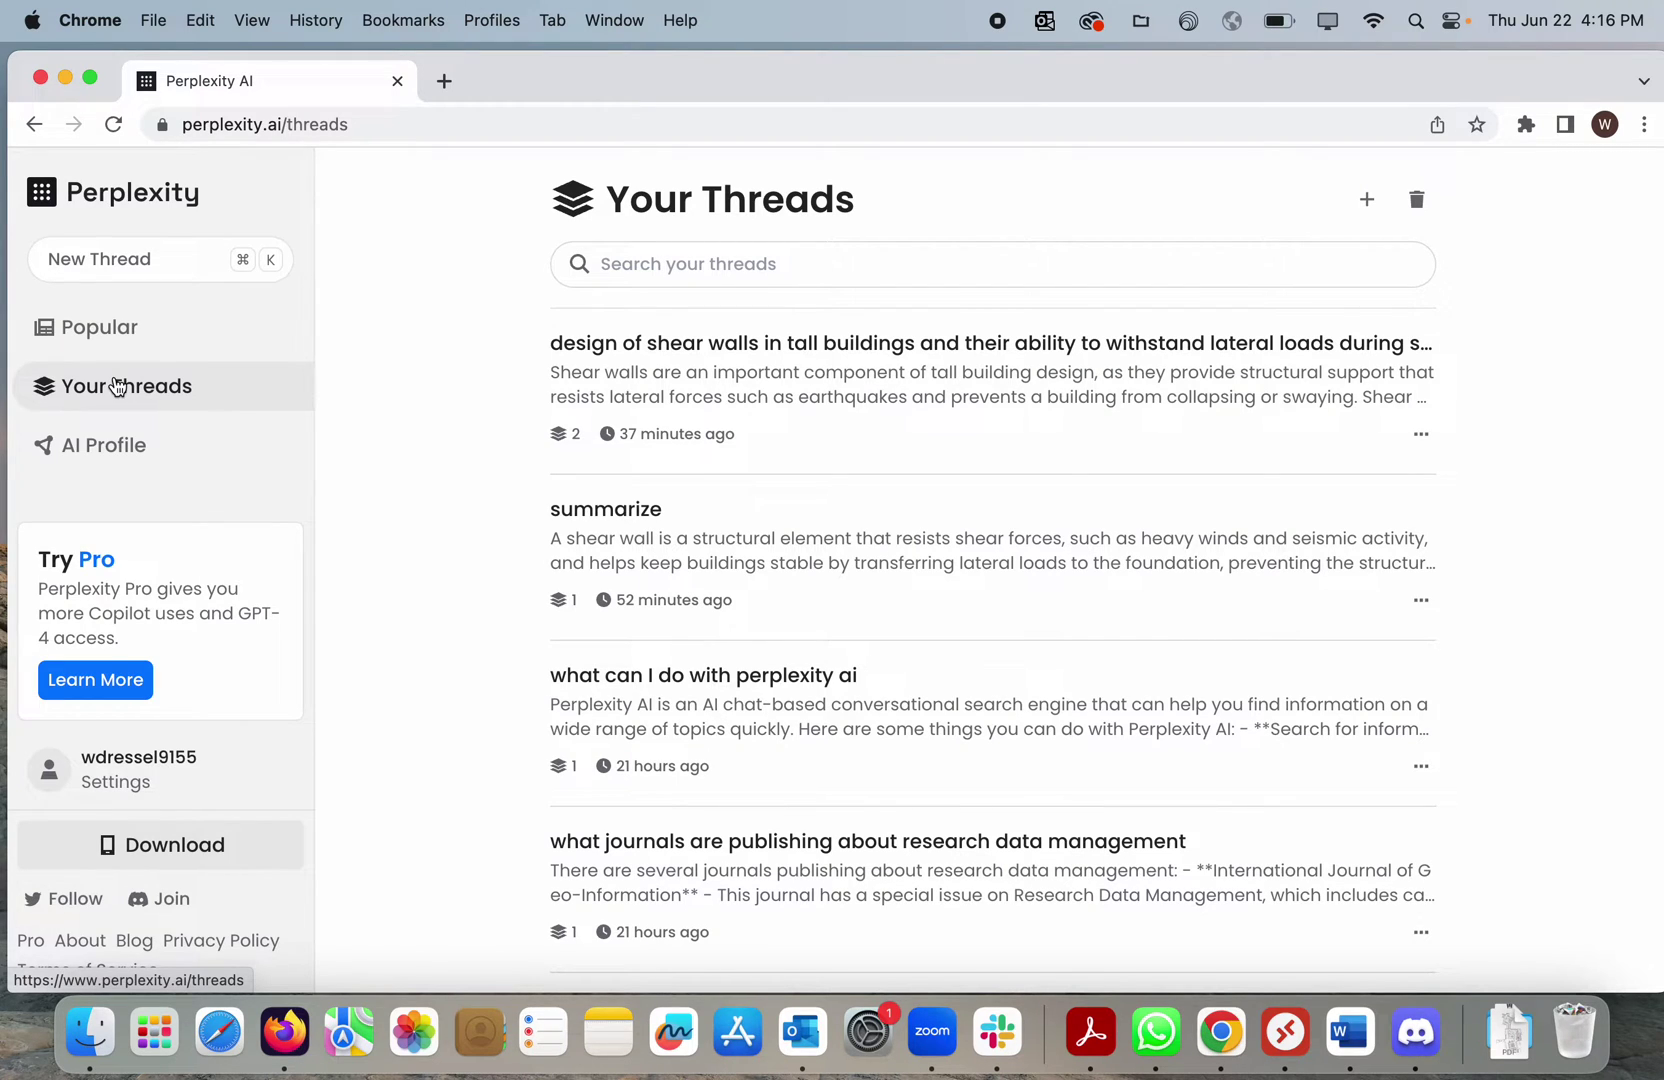
{"action": "left_click", "coordinate": [108, 205]}
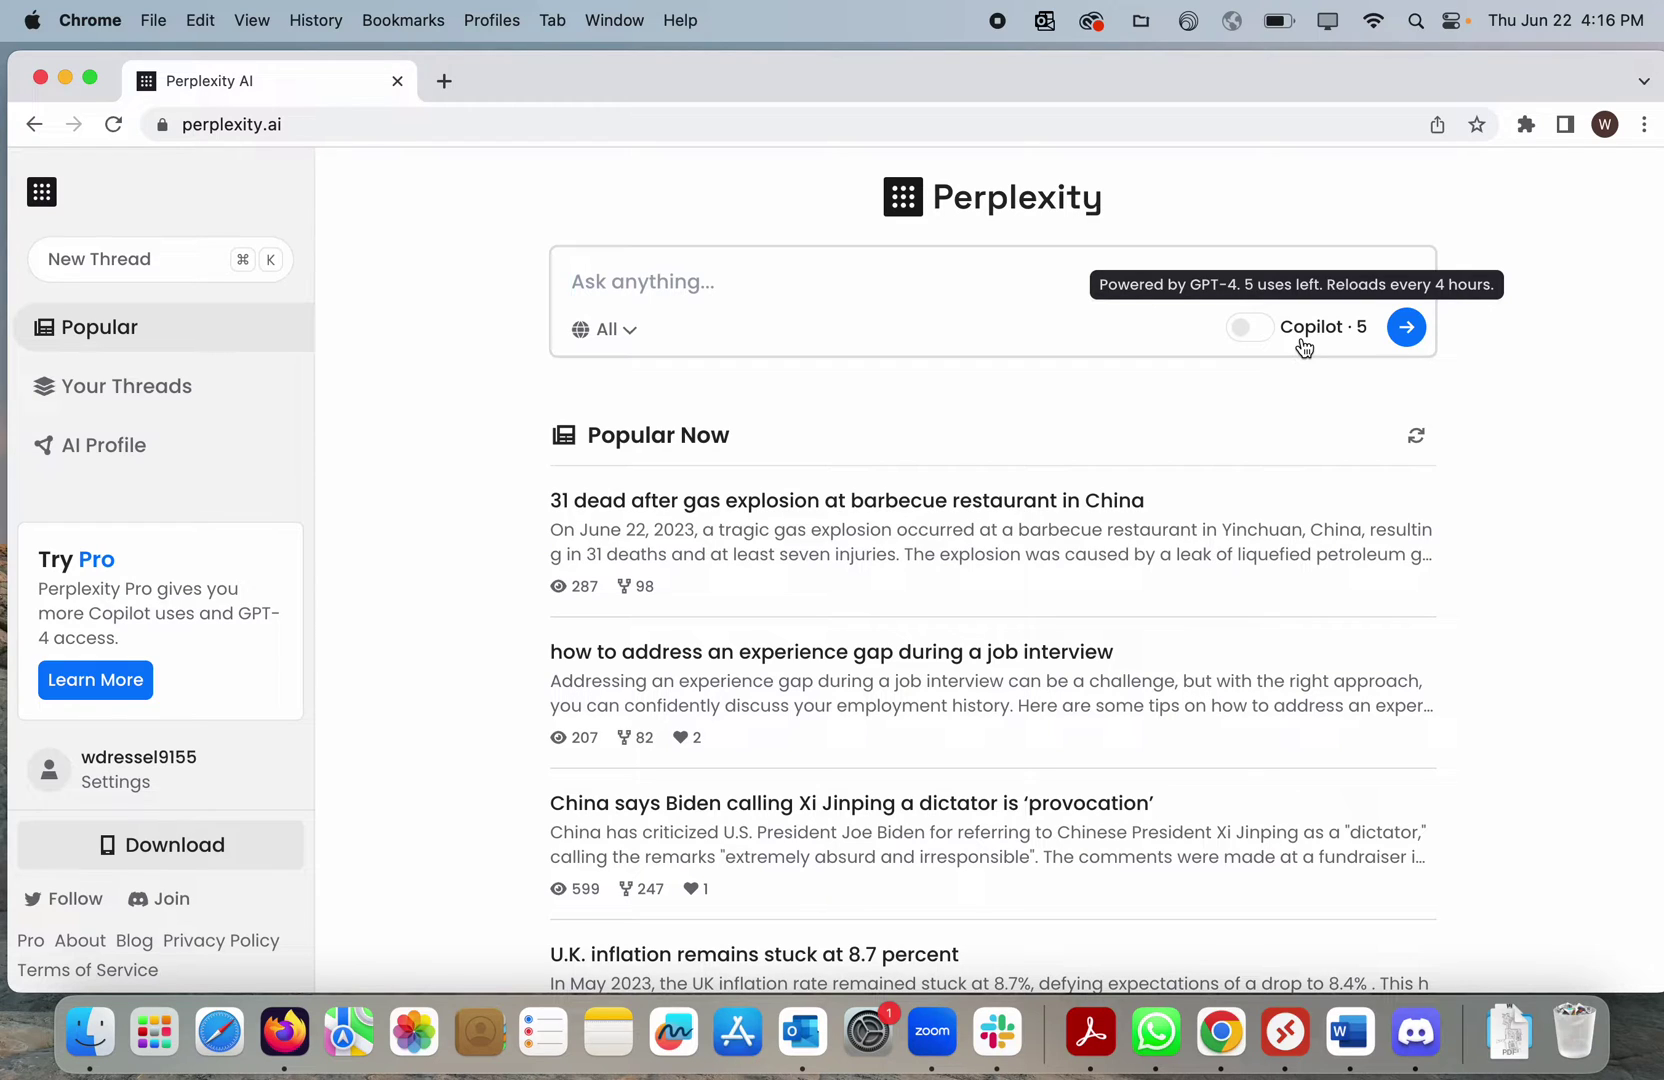
{"action": "left_click", "coordinate": [106, 450]}
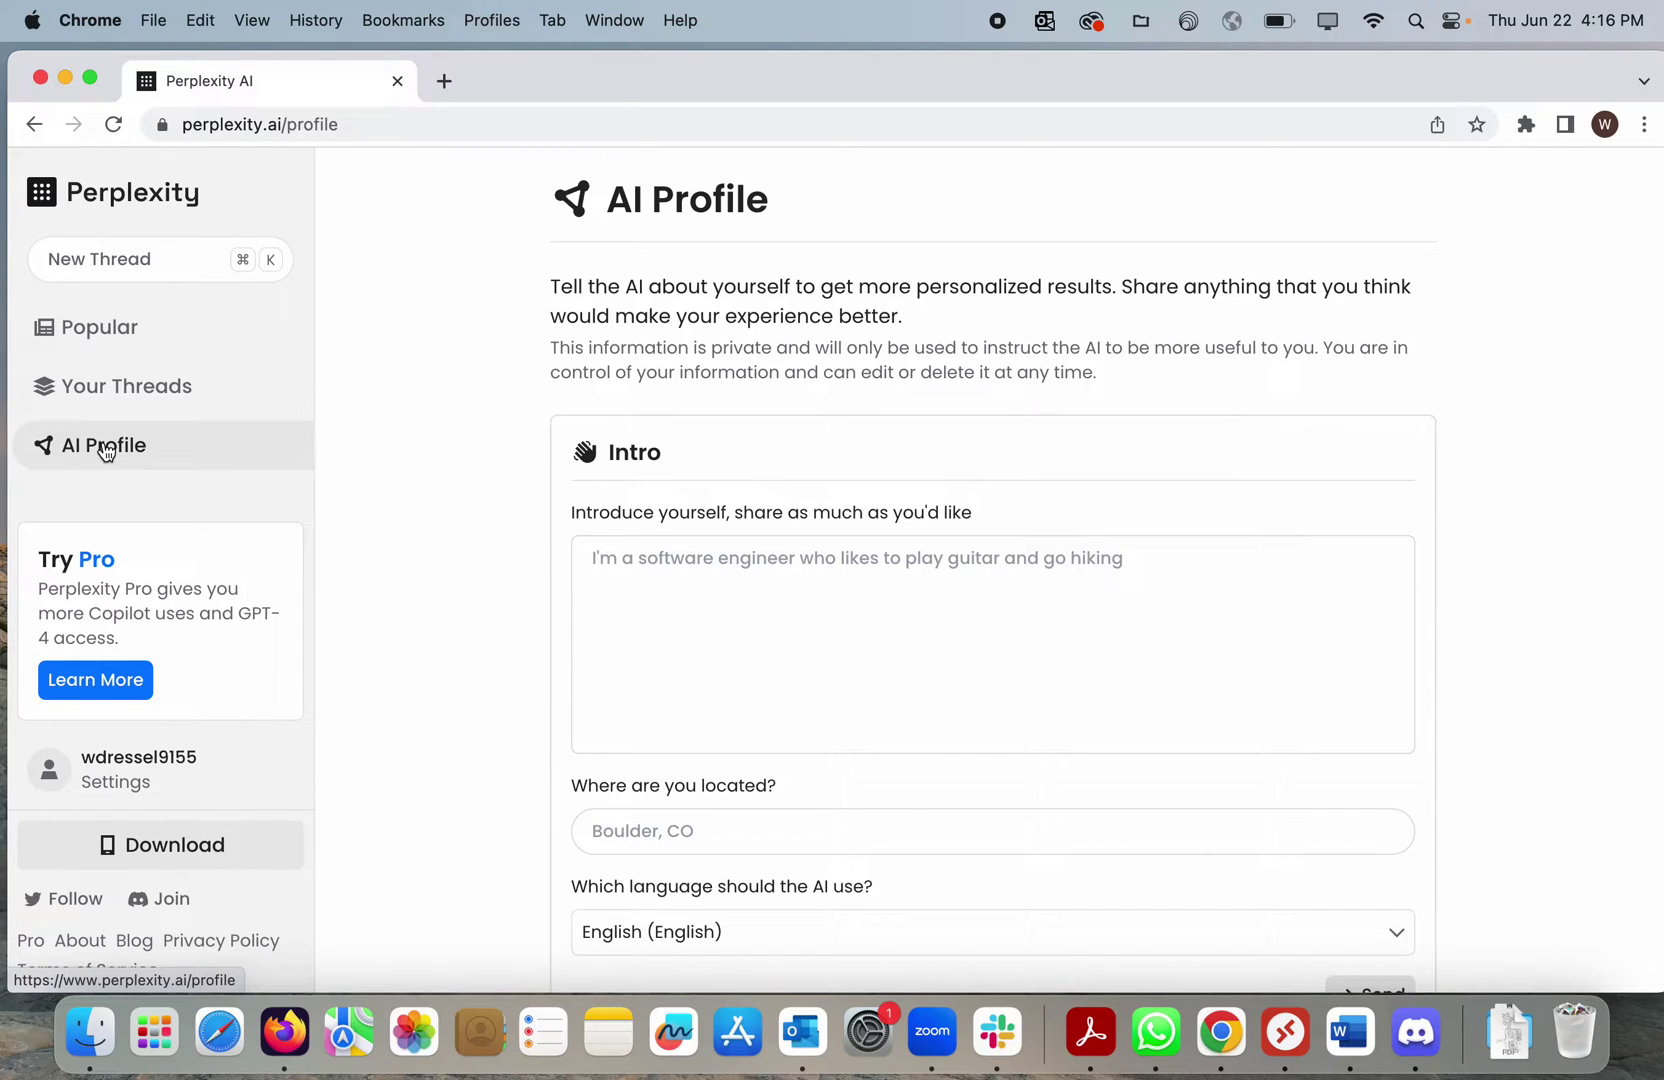
{"action": "scroll", "coordinate": [419, 638], "scroll_direction": "down", "scroll_amount": 2}
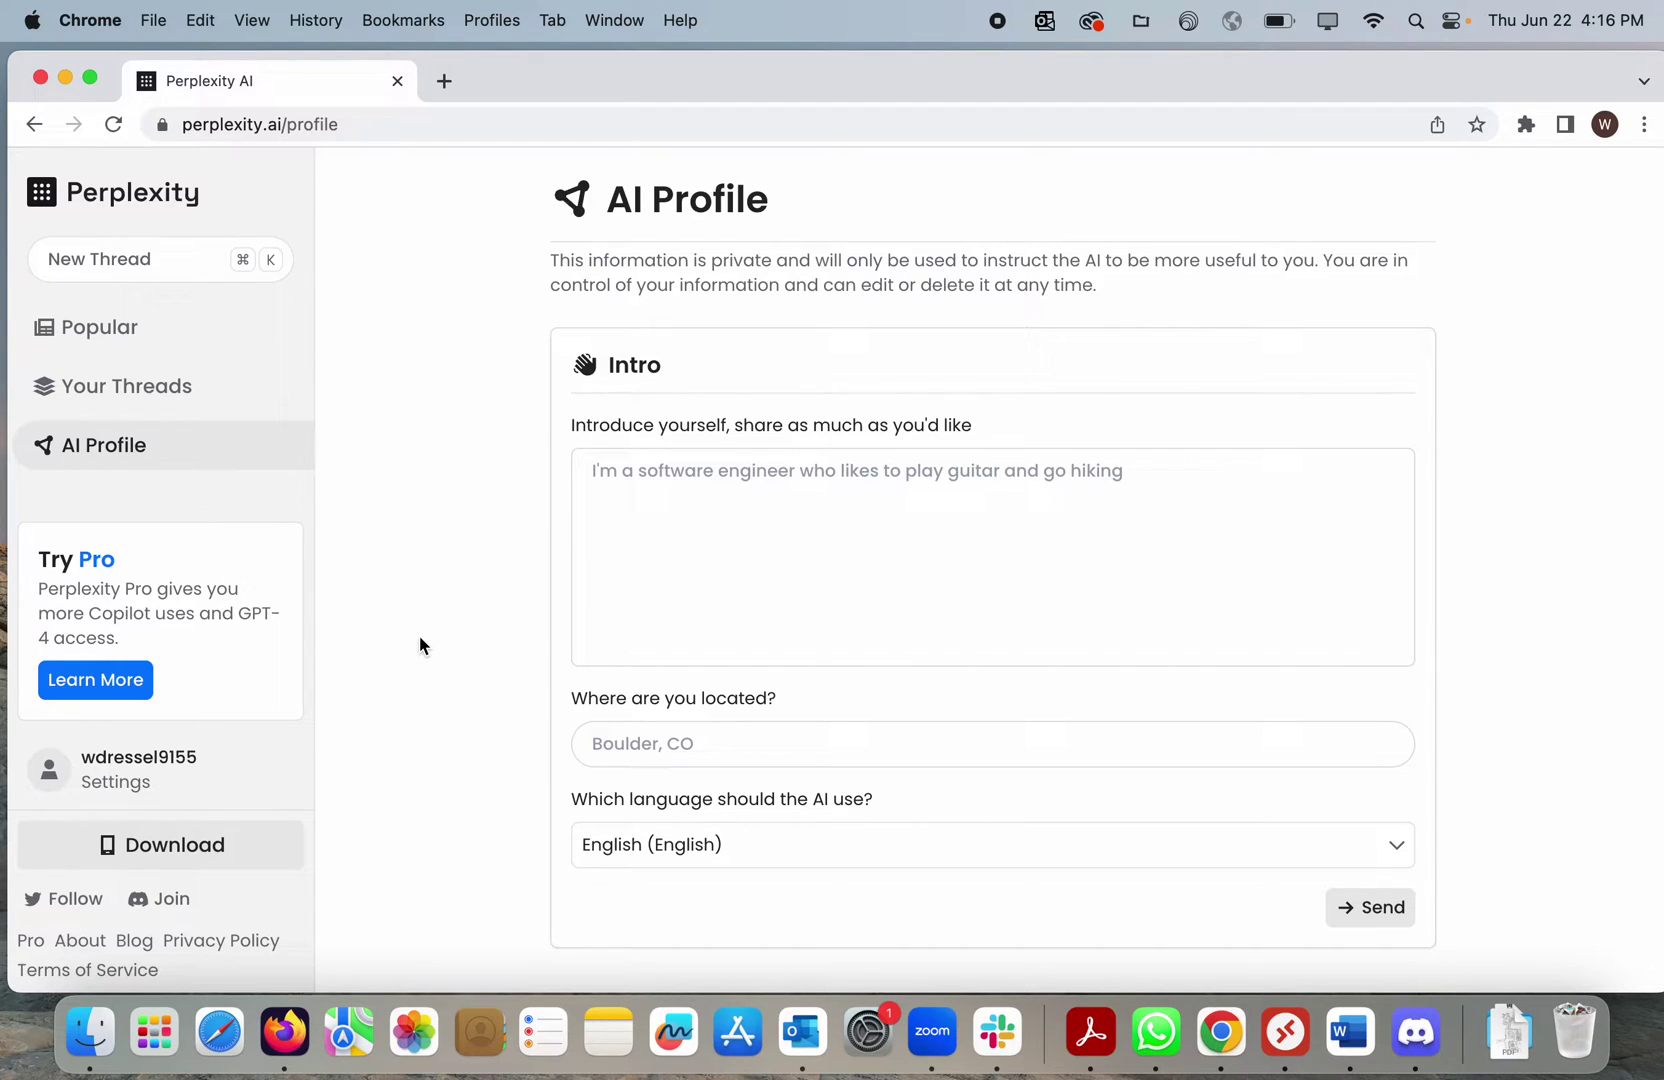
{"action": "left_click", "coordinate": [172, 195]}
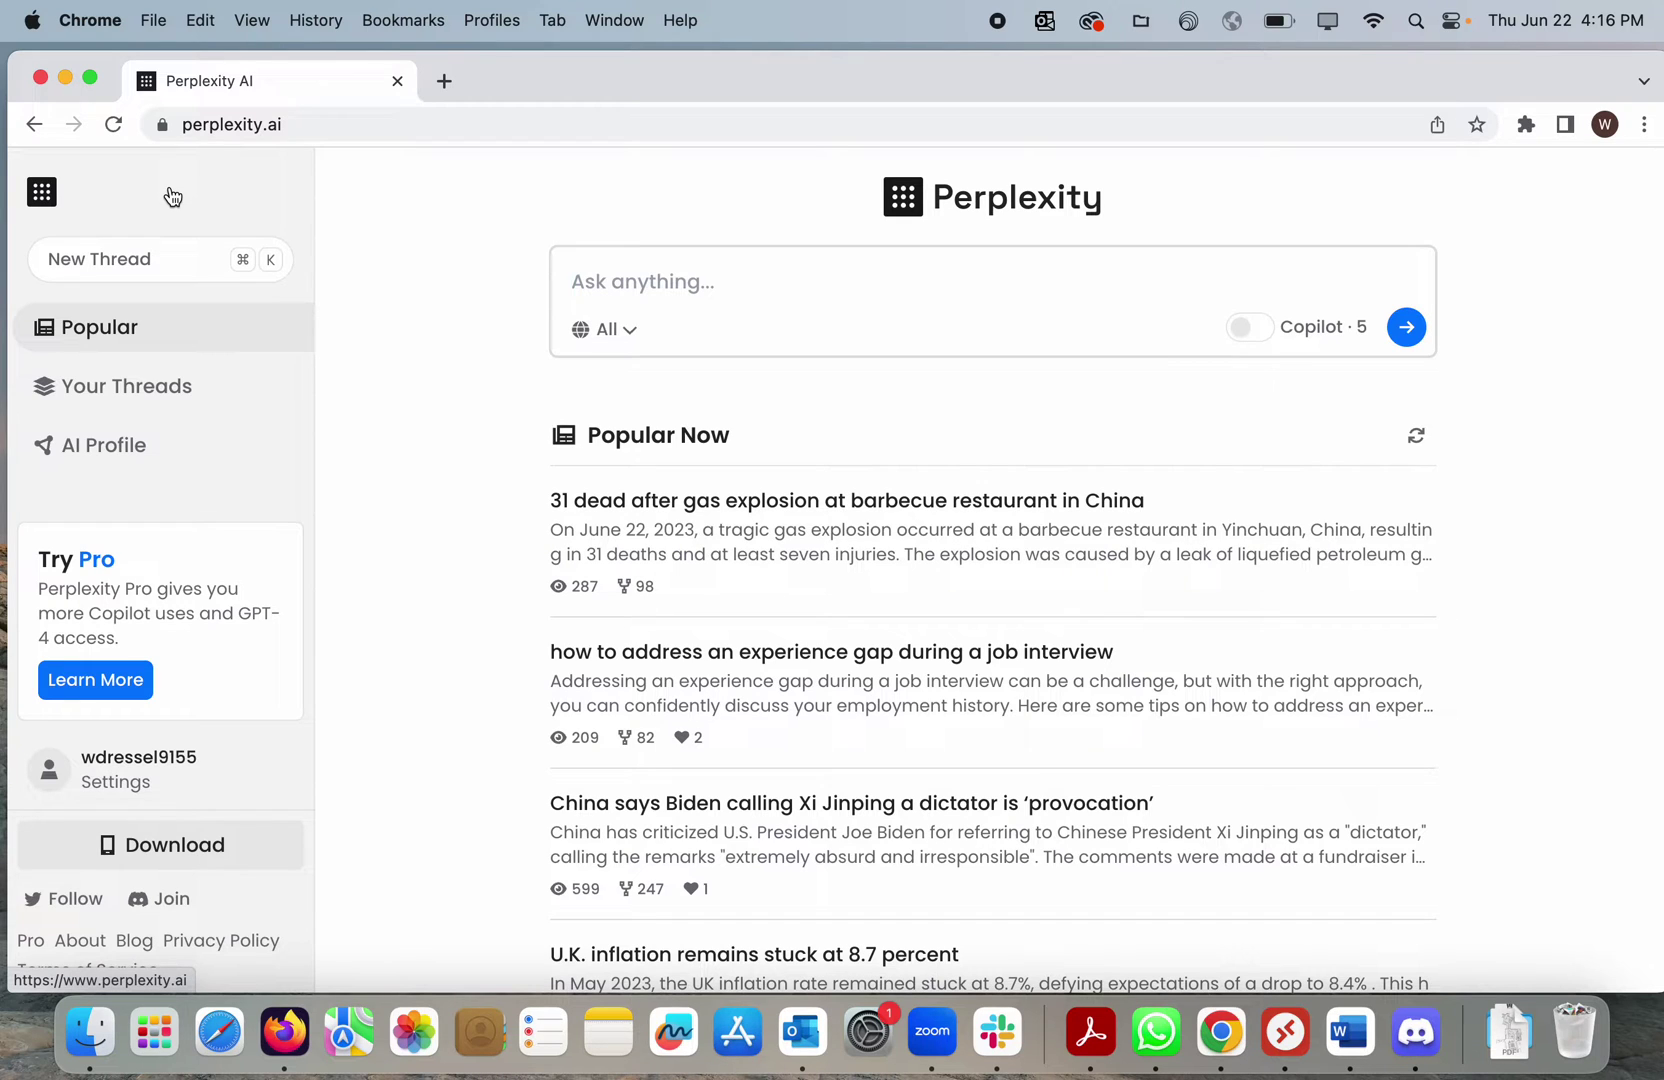
From Your Threads, open the answer on designing shear walls in tall buildings for seismic loads.
{"action": "left_click", "coordinate": [157, 387]}
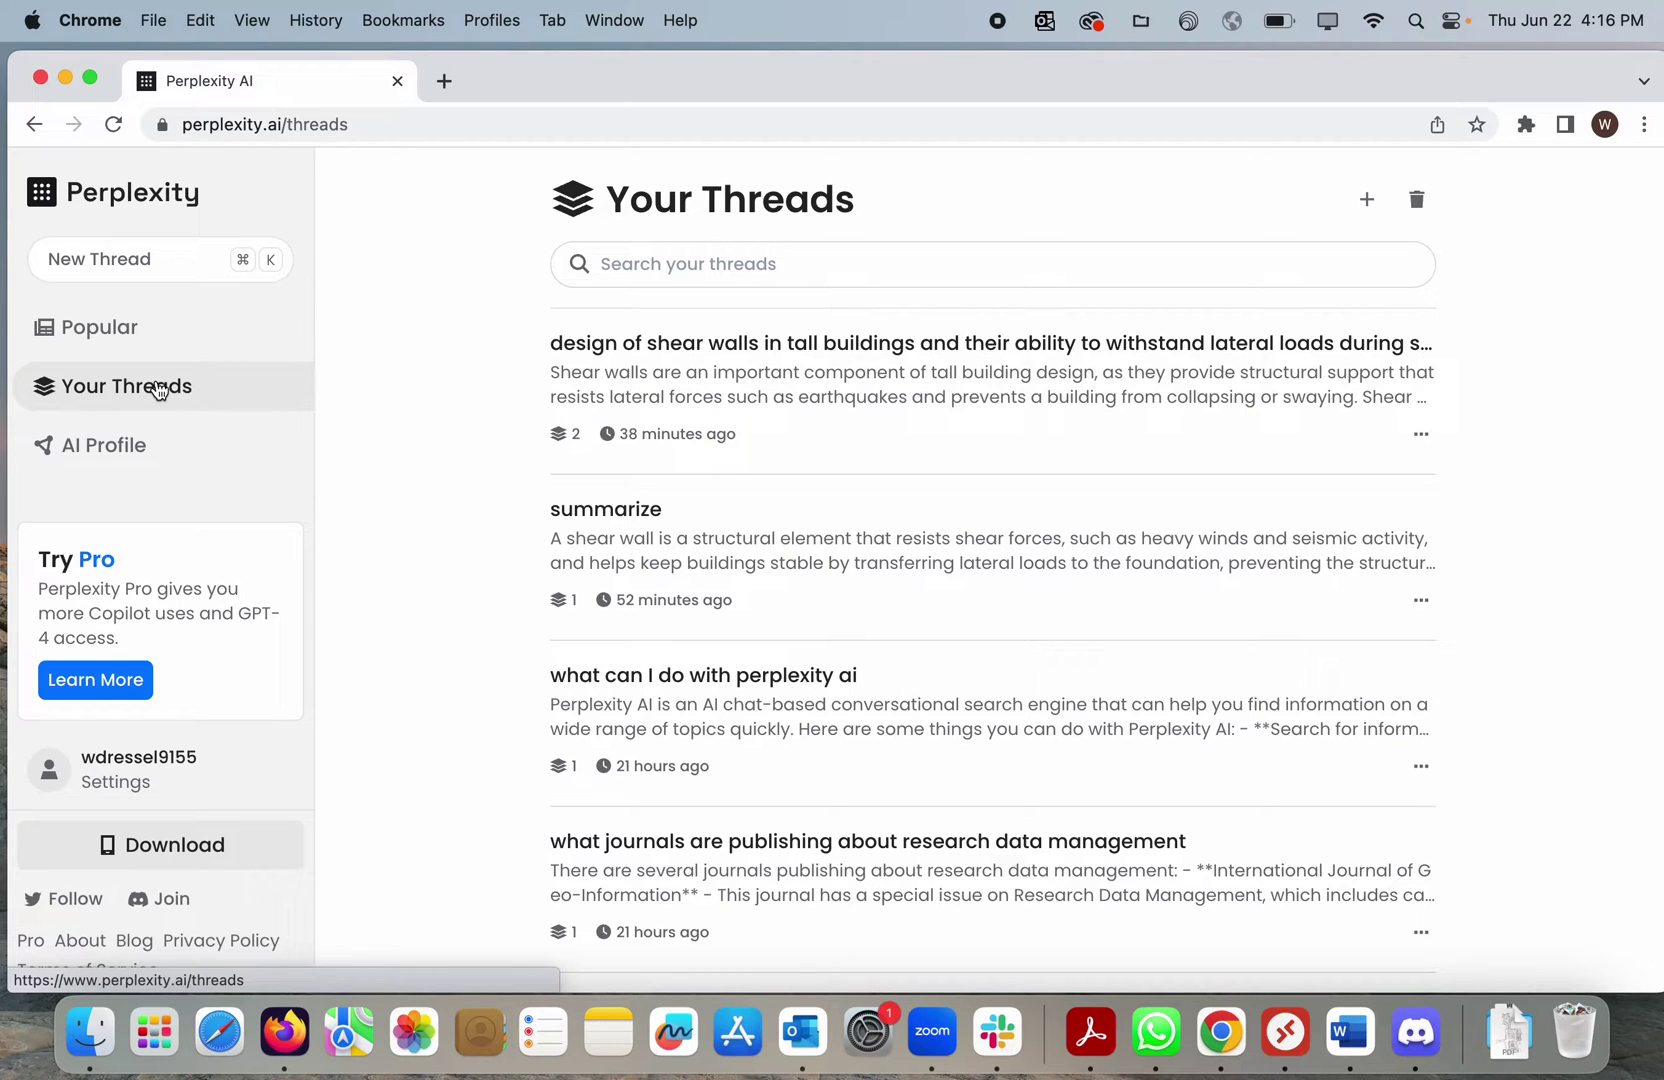
{"action": "left_click", "coordinate": [868, 362]}
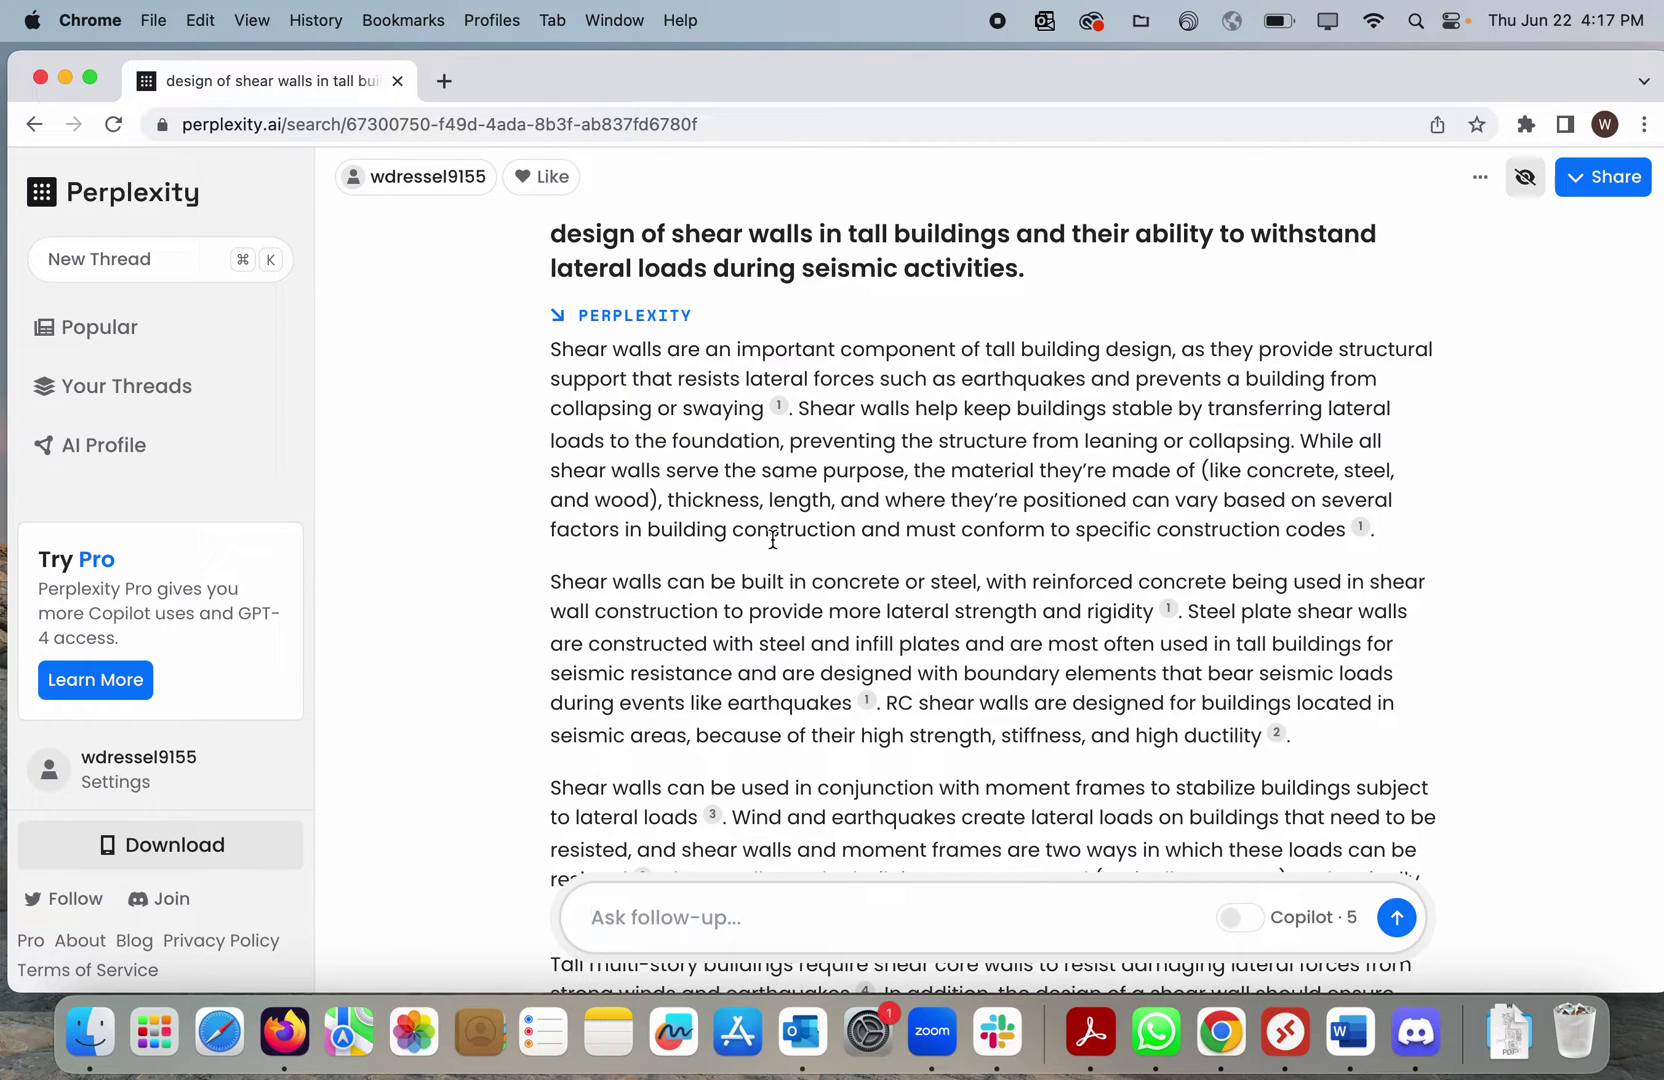
{"action": "scroll", "coordinate": [770, 543], "scroll_direction": "down", "scroll_amount": 1}
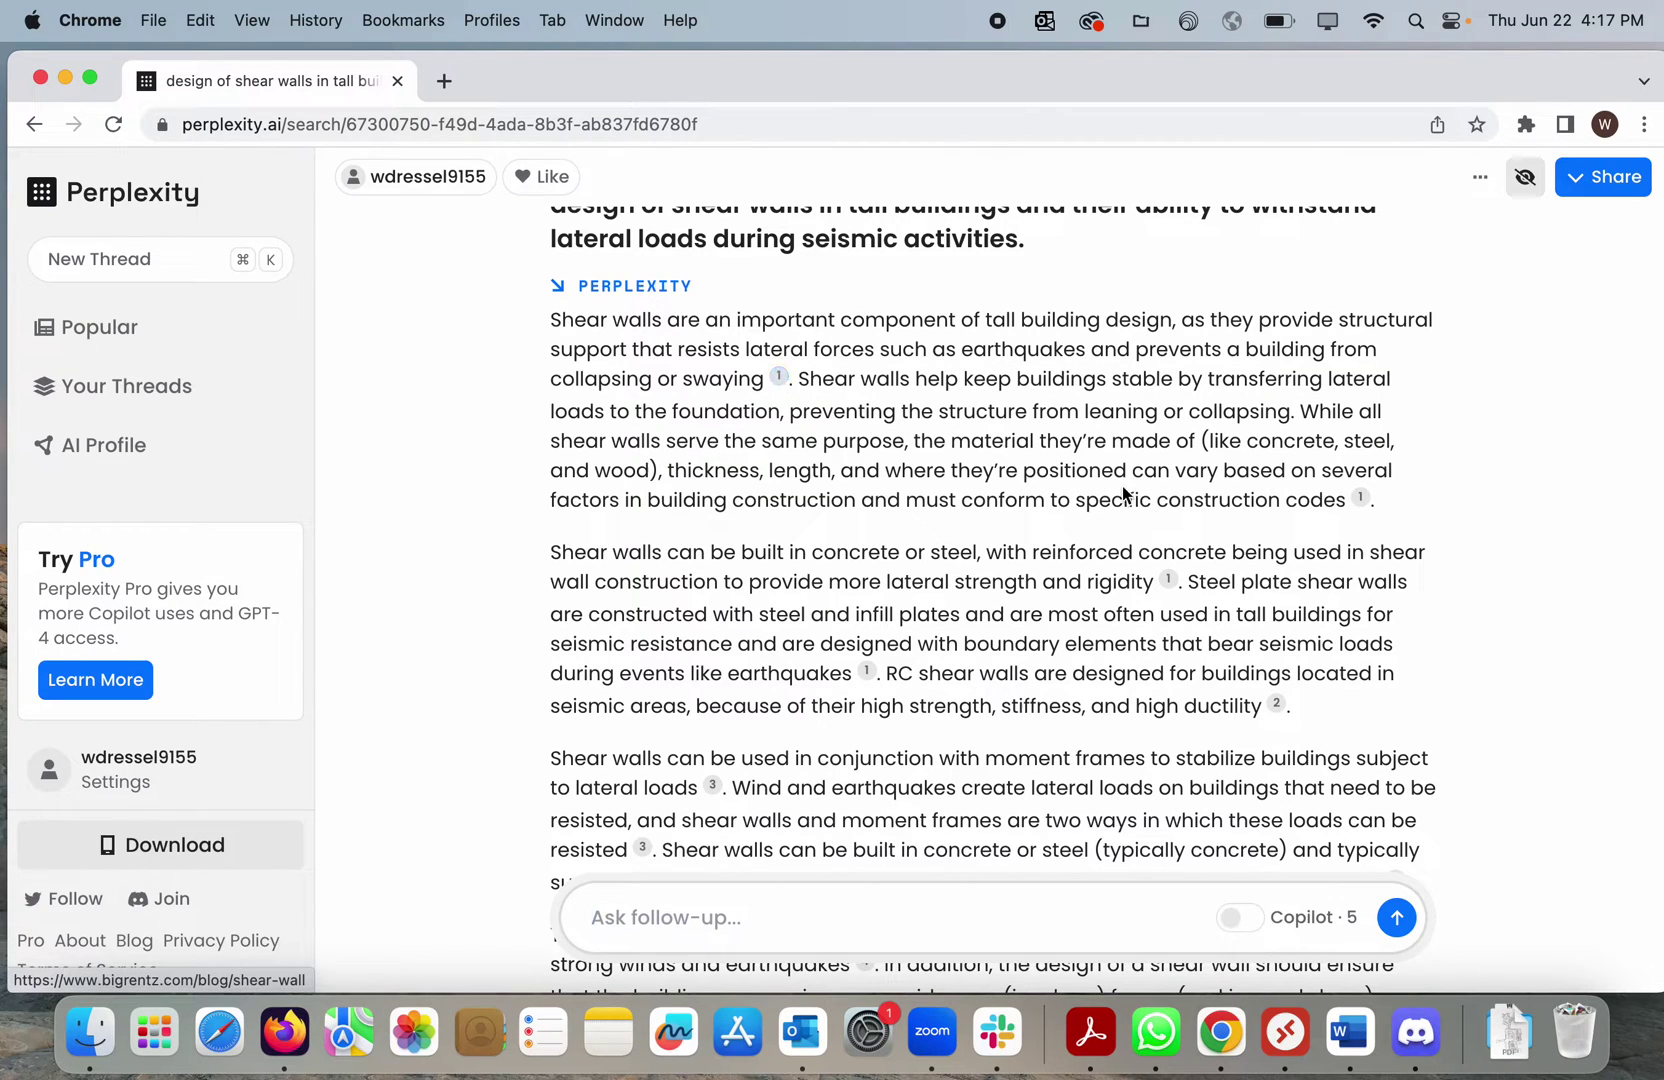
{"action": "left_click", "coordinate": [1361, 500]}
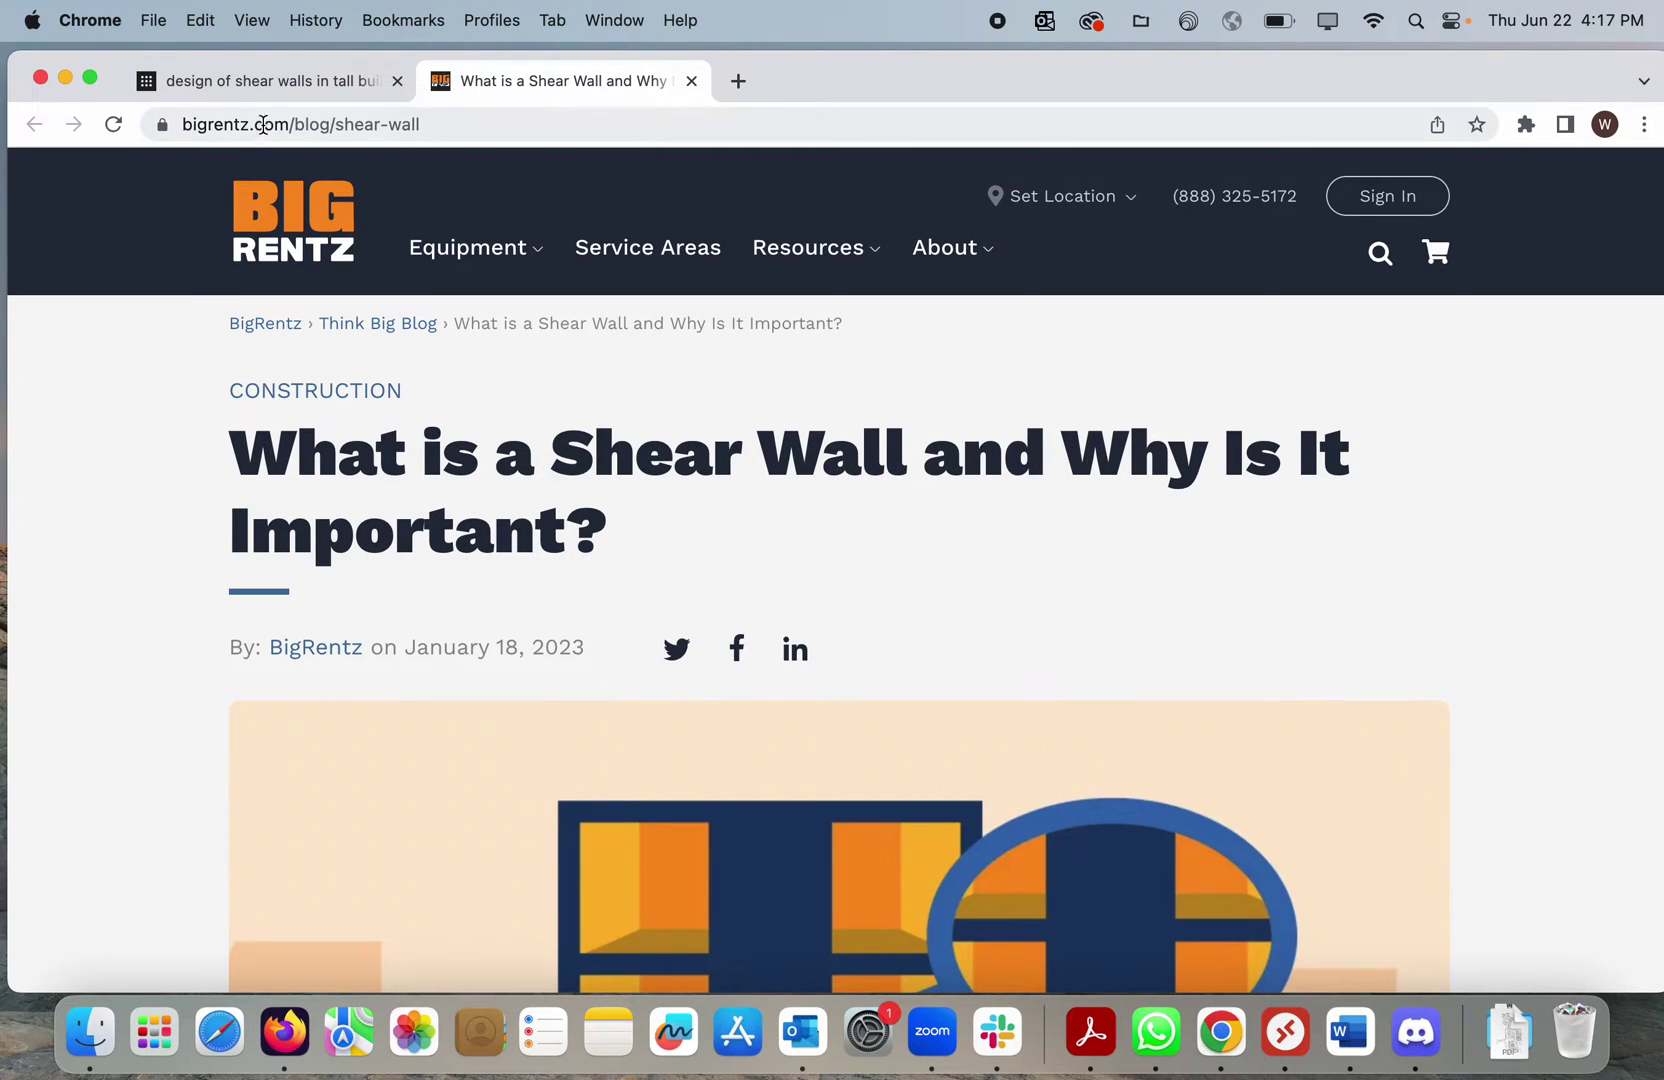
{"action": "left_click", "coordinate": [282, 88]}
{"action": "left_click", "coordinate": [690, 81]}
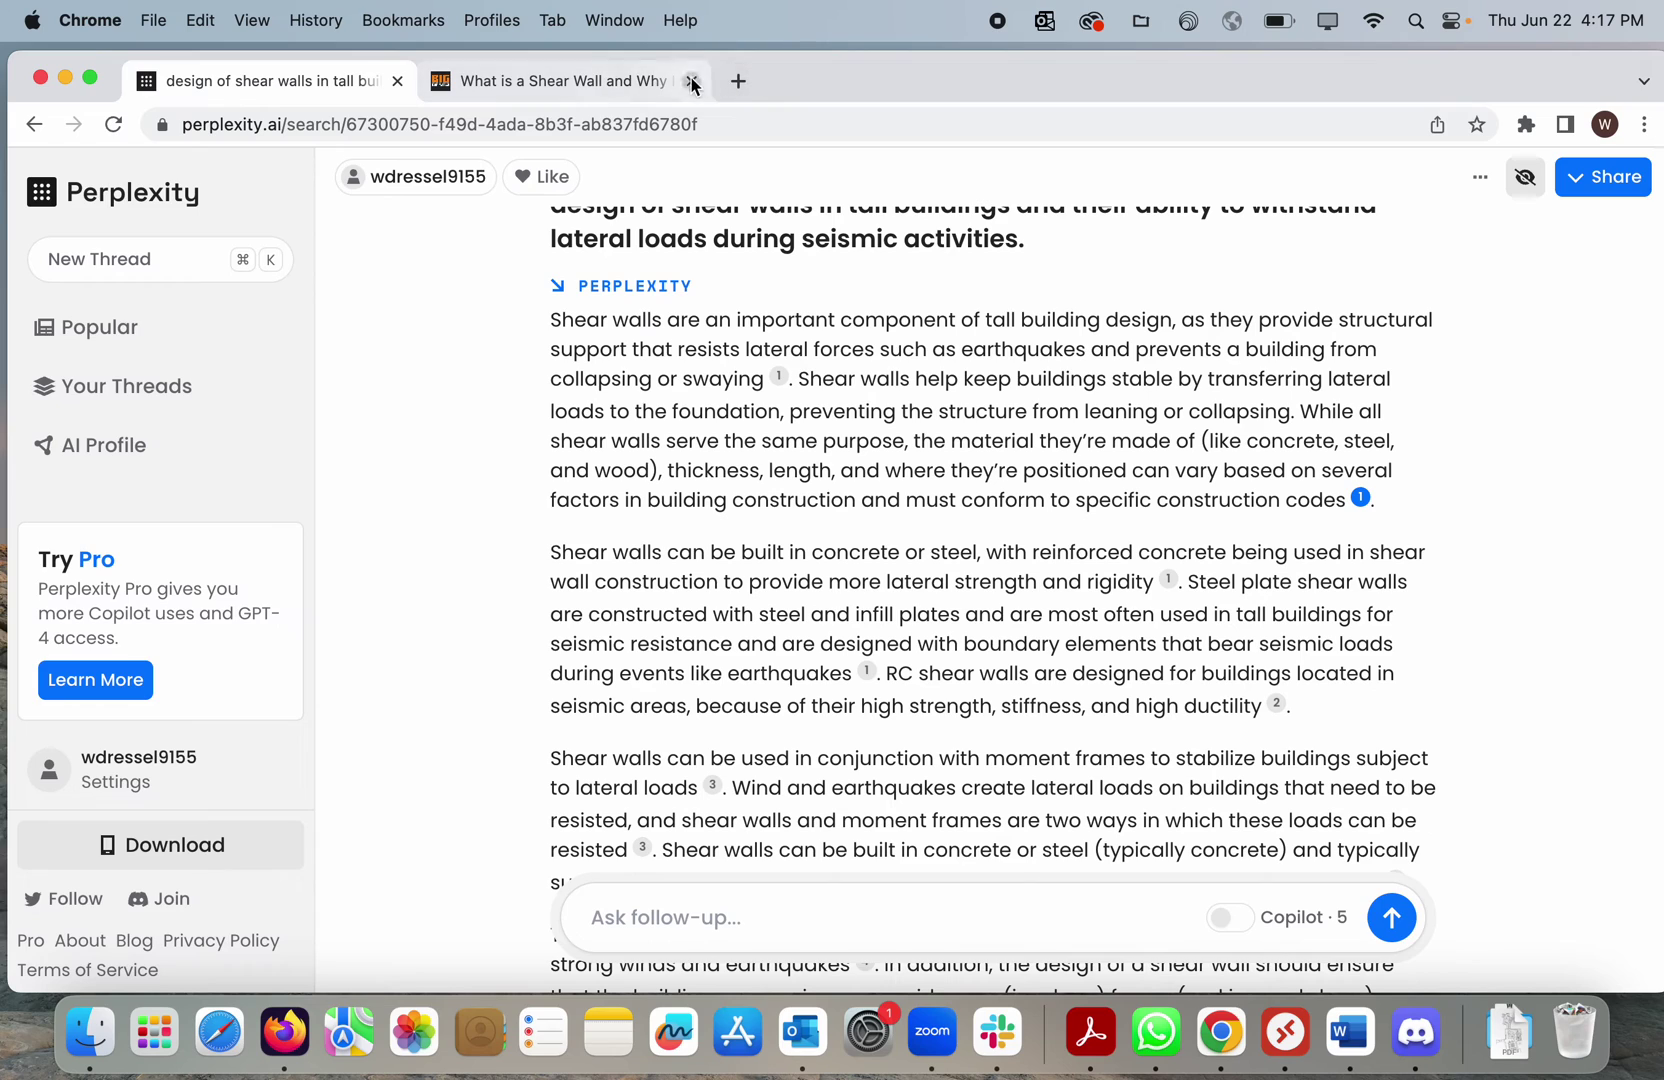
{"action": "scroll", "coordinate": [835, 668], "scroll_direction": "down", "scroll_amount": 10}
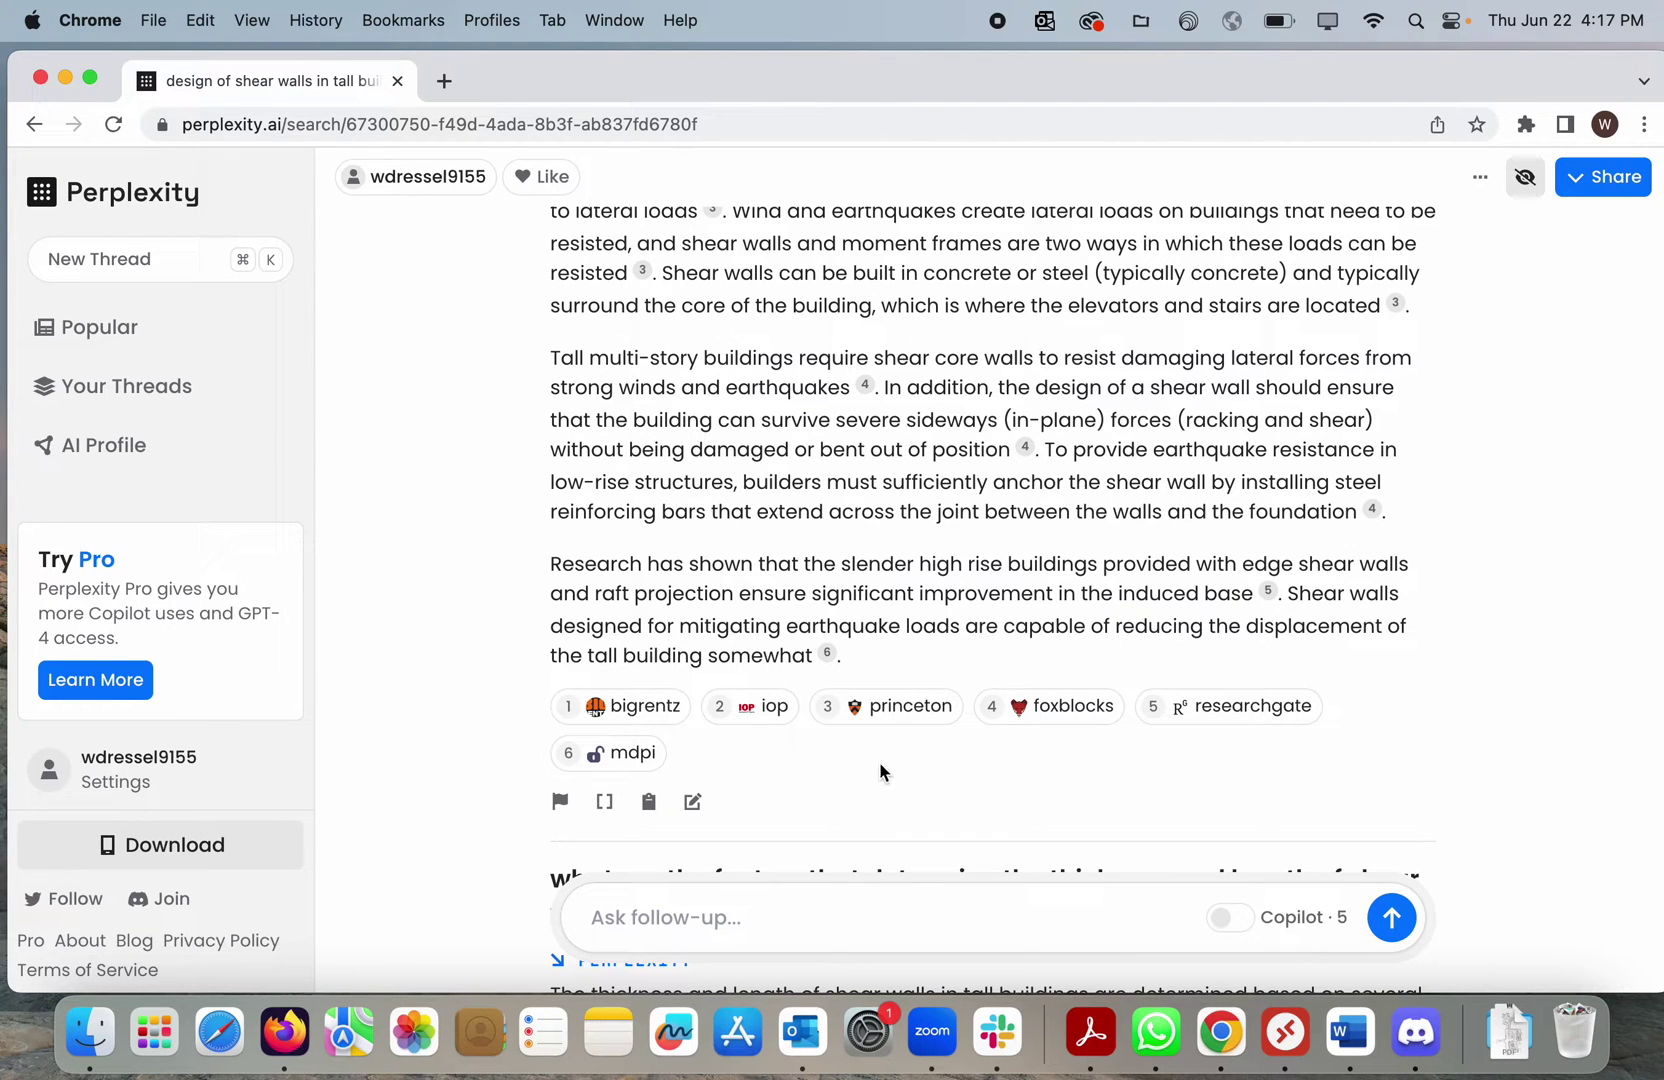
{"action": "scroll", "coordinate": [996, 502], "scroll_direction": "up", "scroll_amount": 3}
{"action": "scroll", "coordinate": [996, 502], "scroll_direction": "down", "scroll_amount": 2}
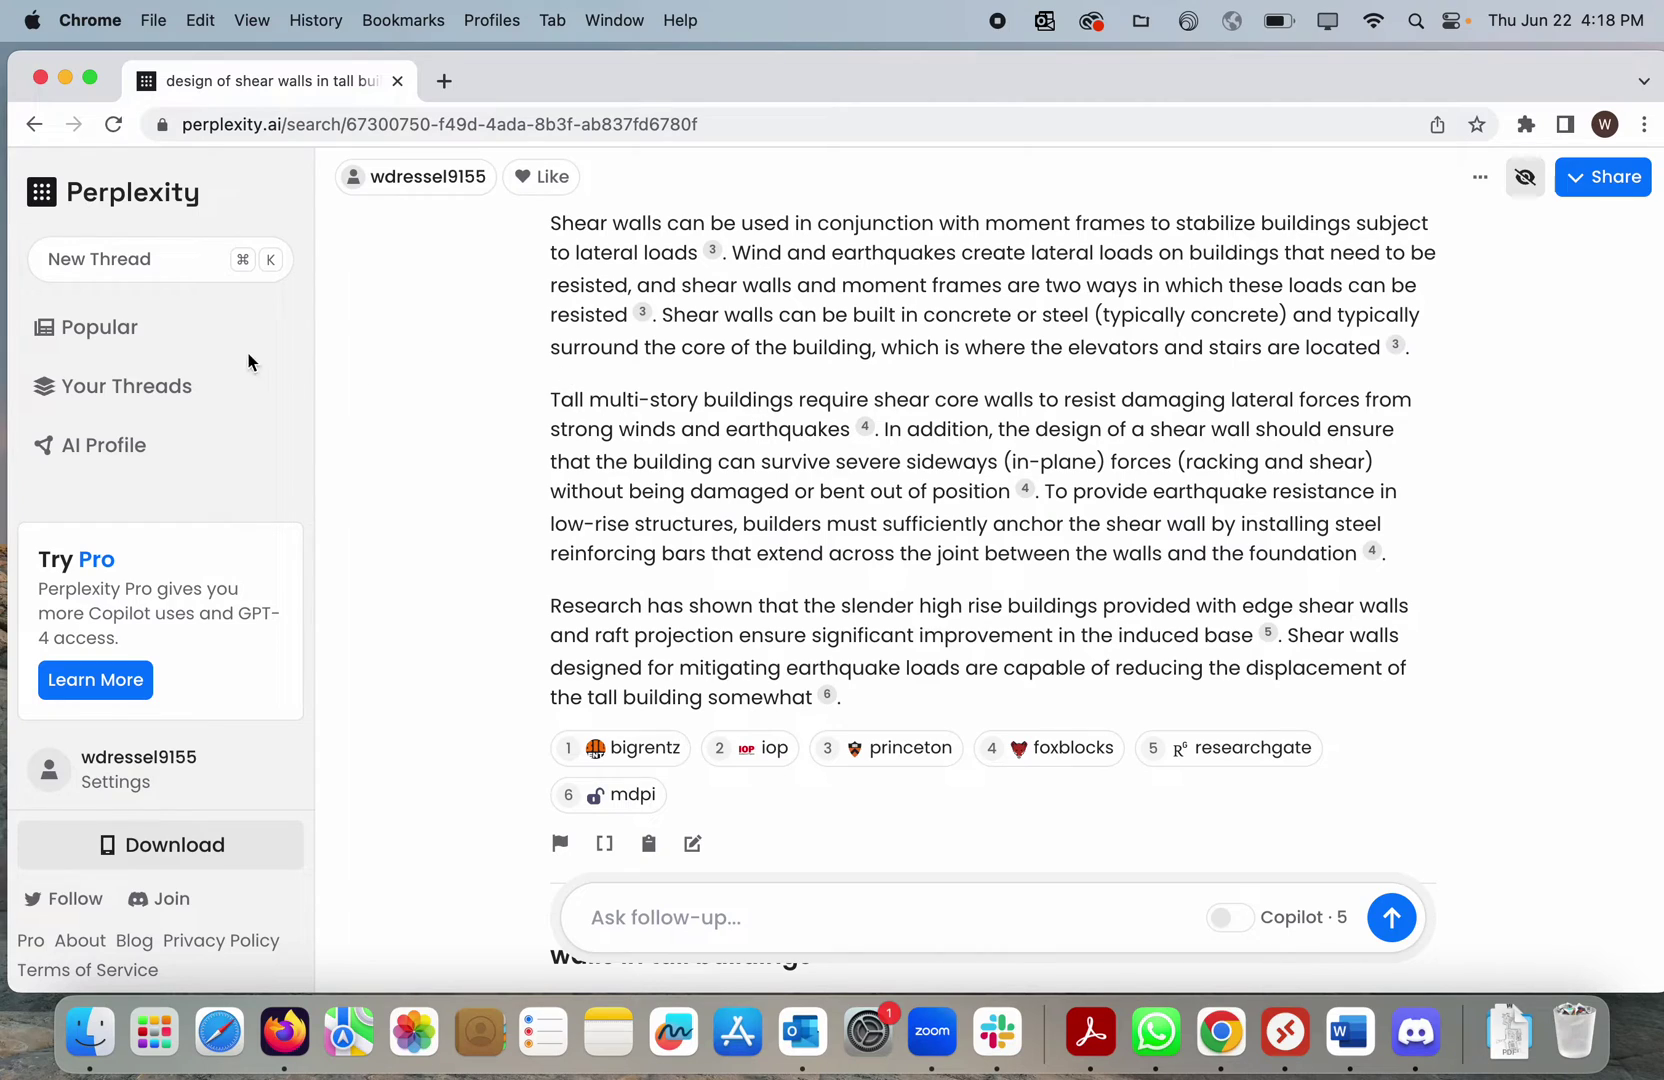
Read the 'how accurate are the responses in perplexity' thread, then go back to Your Threads.
{"action": "left_click", "coordinate": [119, 394]}
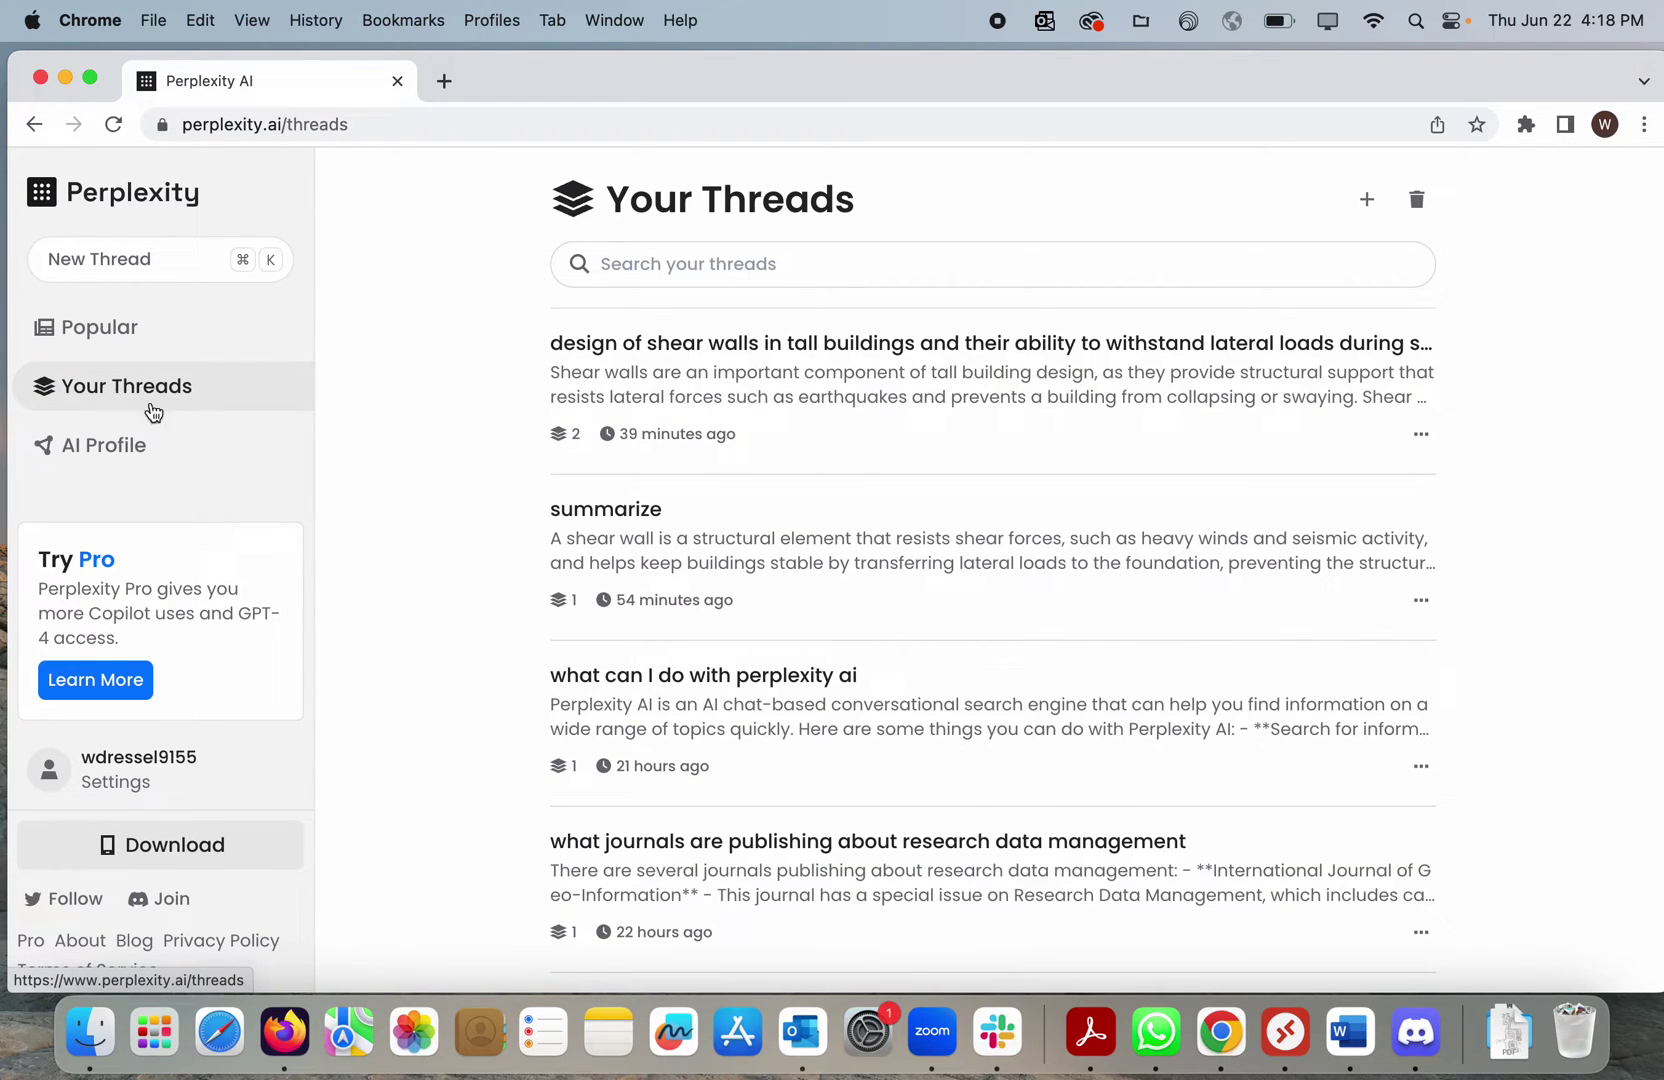
{"action": "scroll", "coordinate": [557, 778], "scroll_direction": "down", "scroll_amount": 5}
{"action": "scroll", "coordinate": [553, 779], "scroll_direction": "down", "scroll_amount": 10}
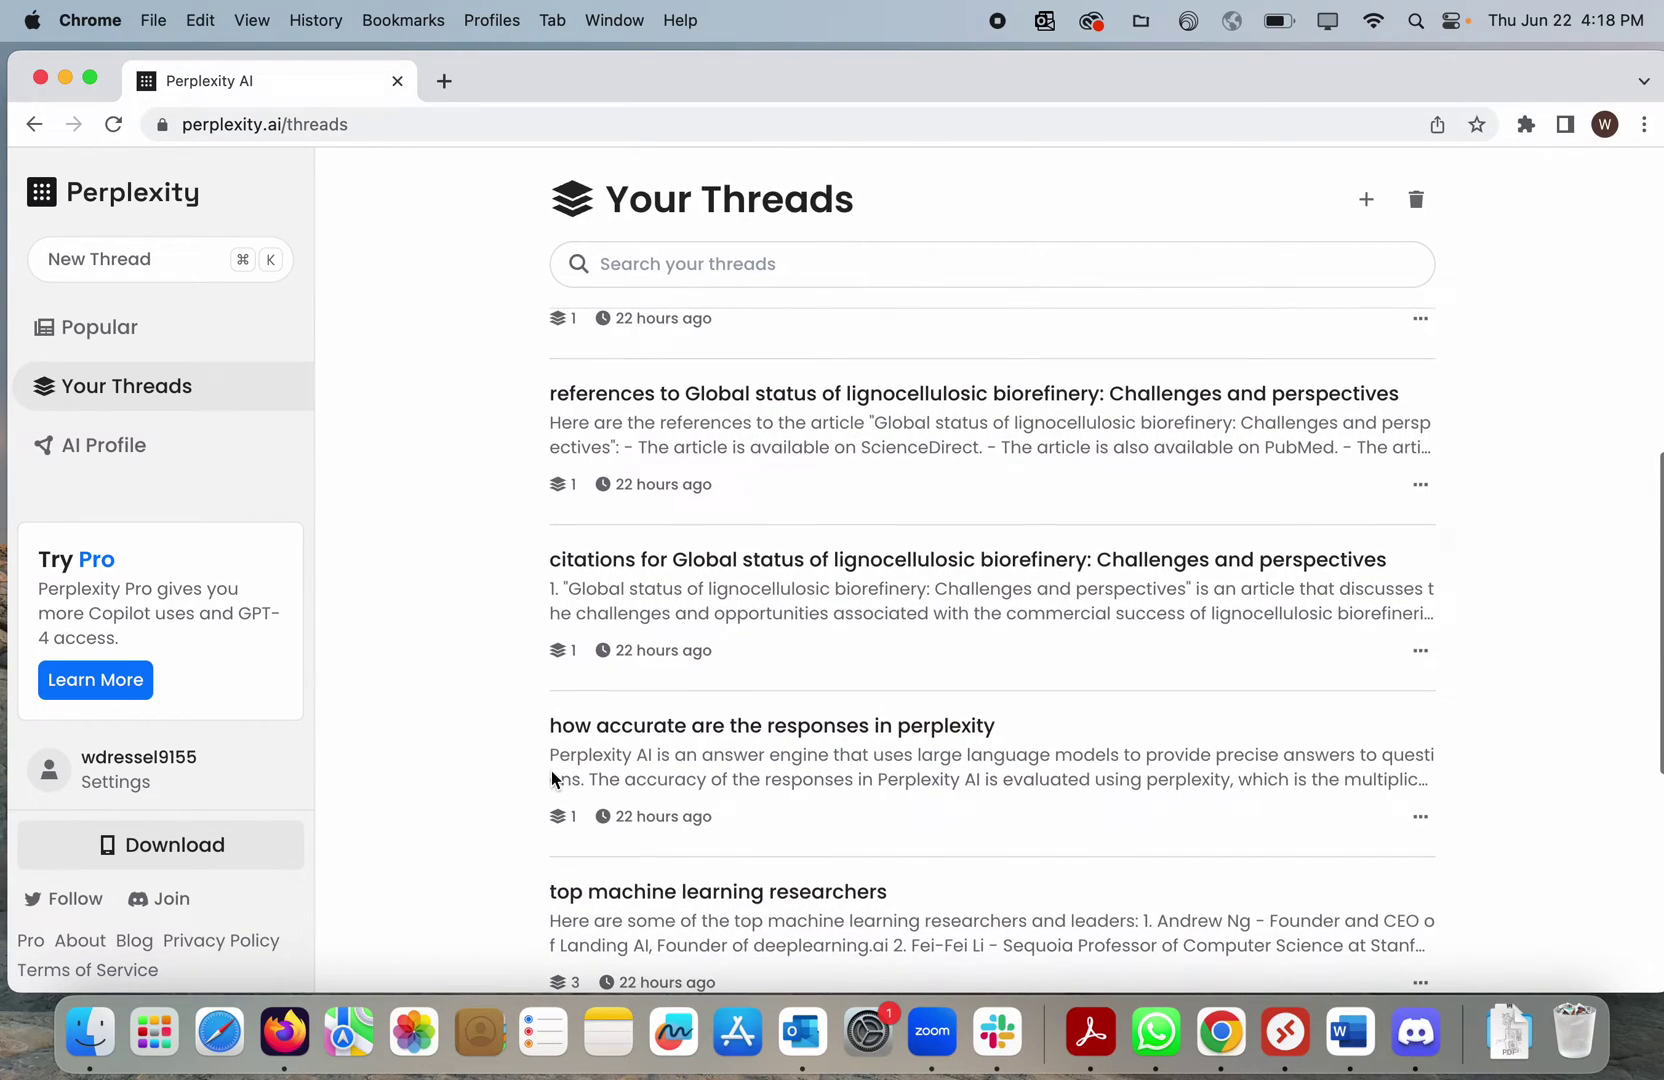
{"action": "left_click", "coordinate": [760, 772]}
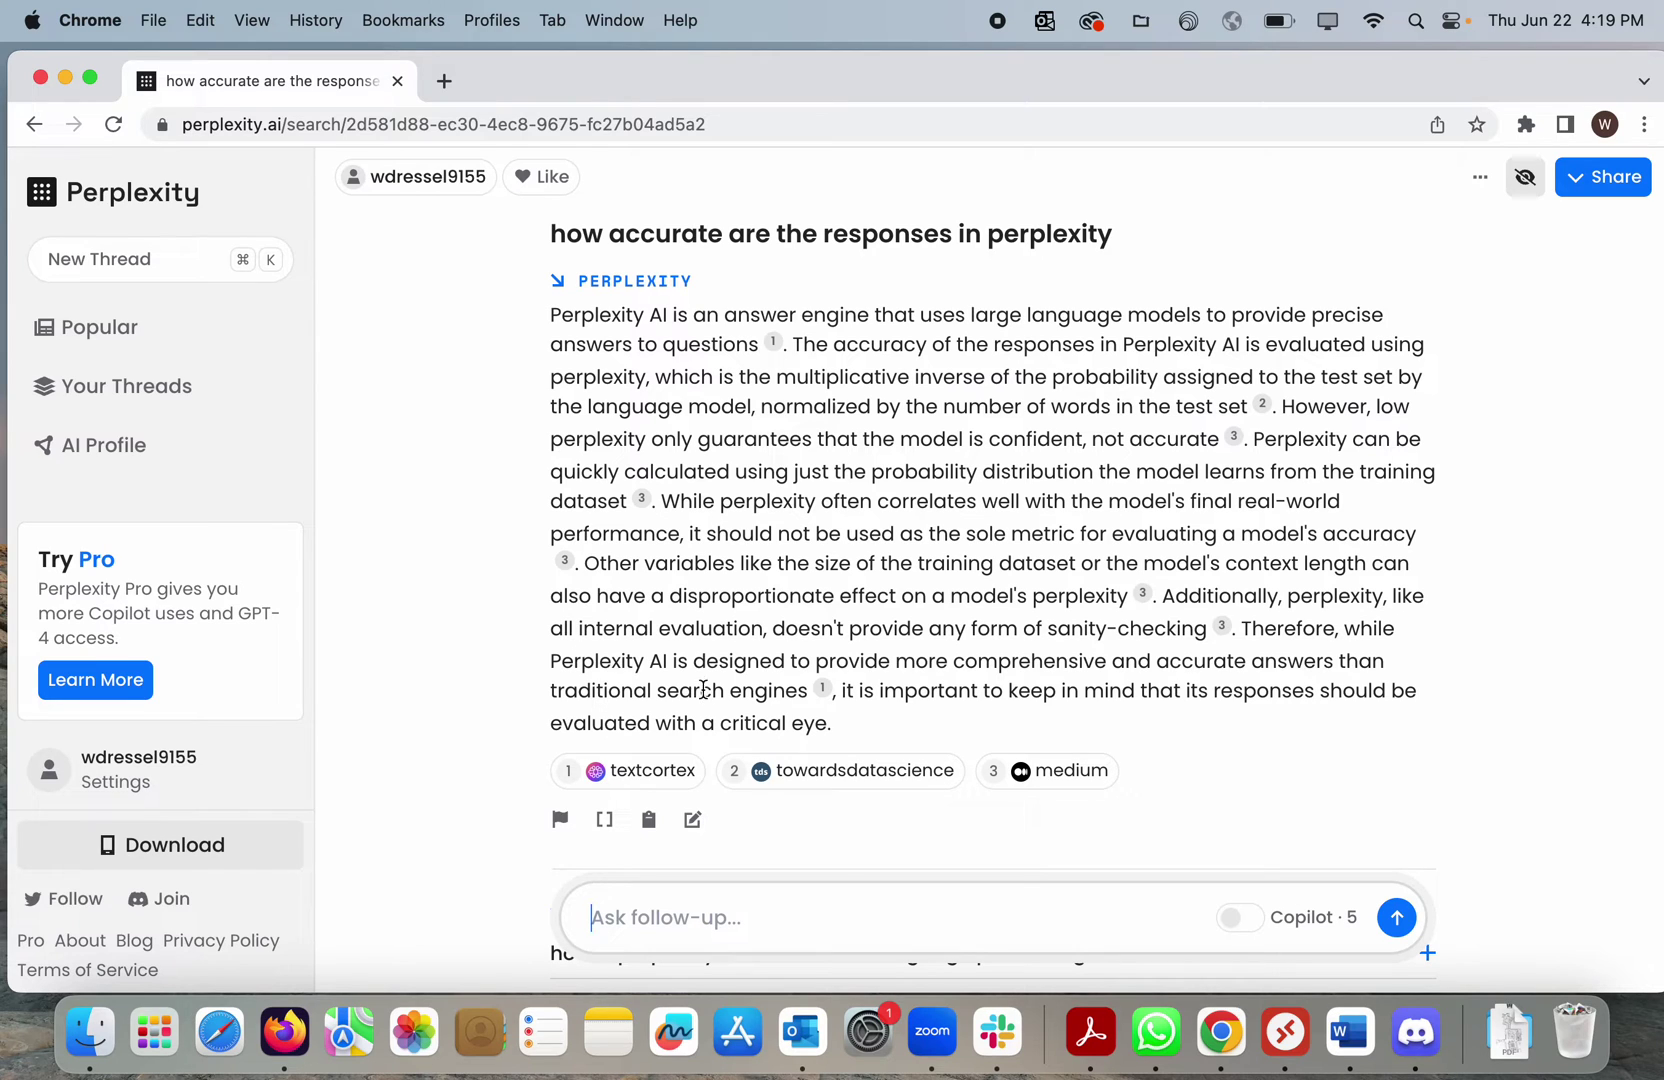
{"action": "scroll", "coordinate": [717, 696], "scroll_direction": "down", "scroll_amount": 3}
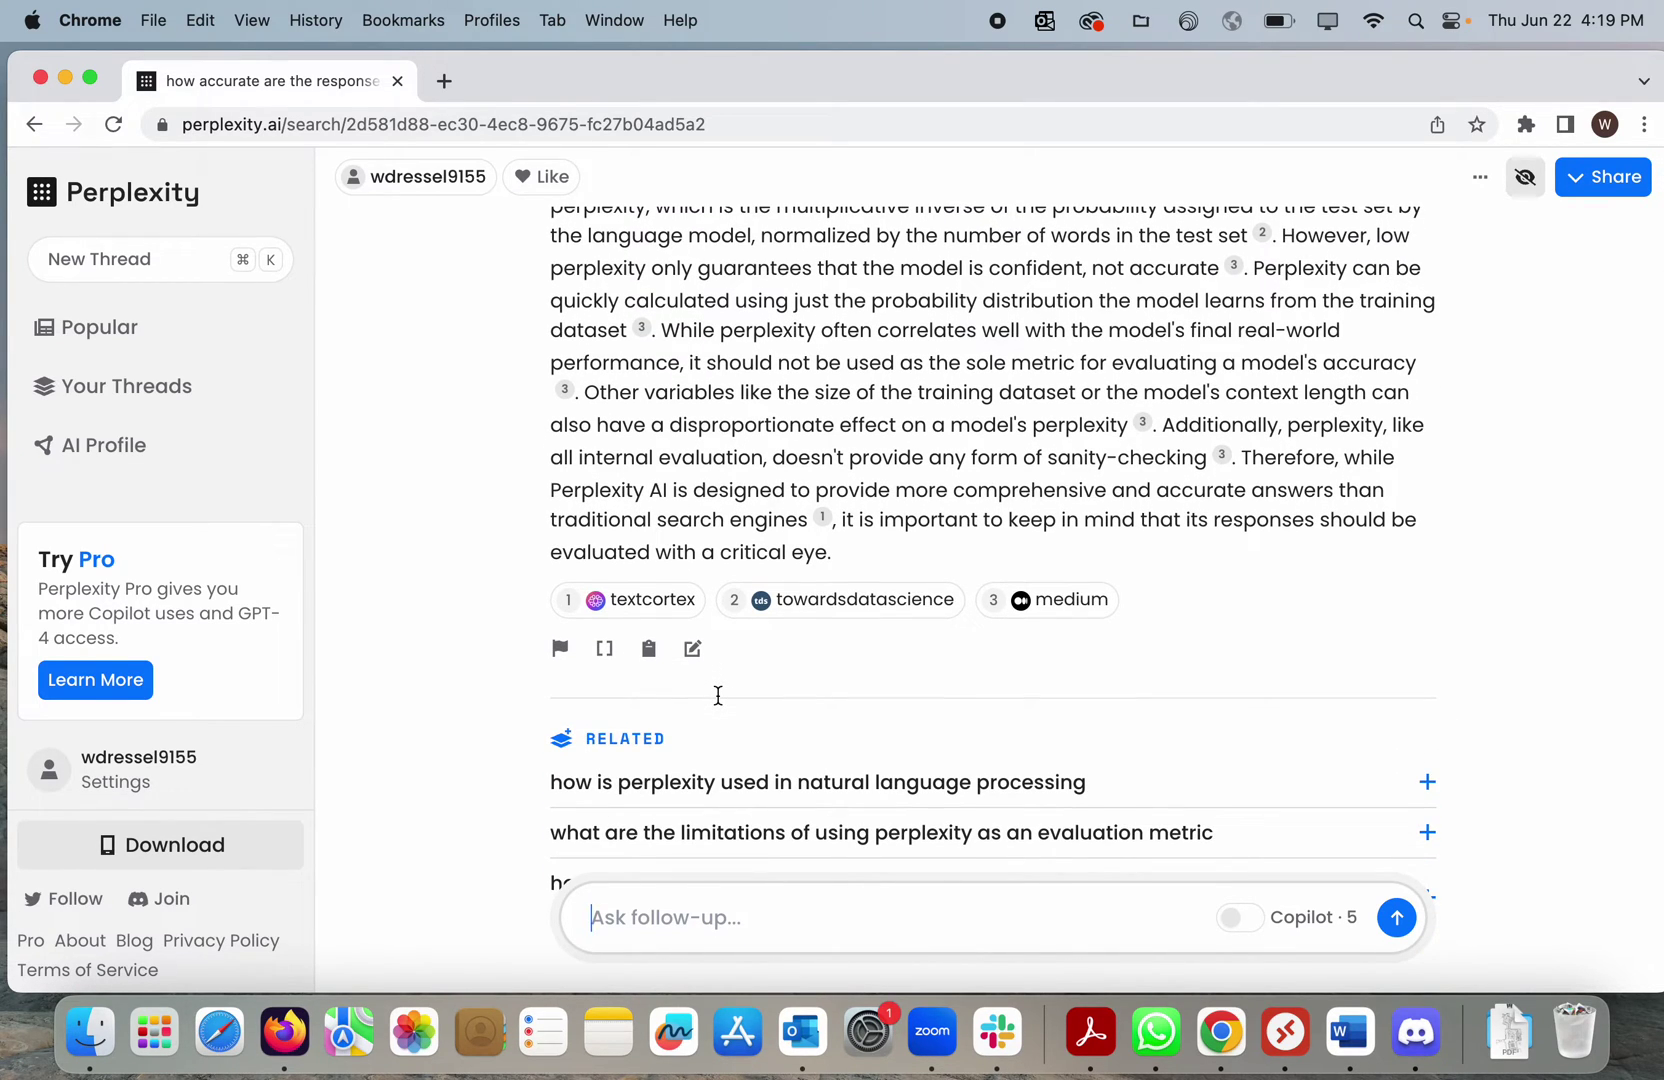
{"action": "left_click", "coordinate": [165, 398]}
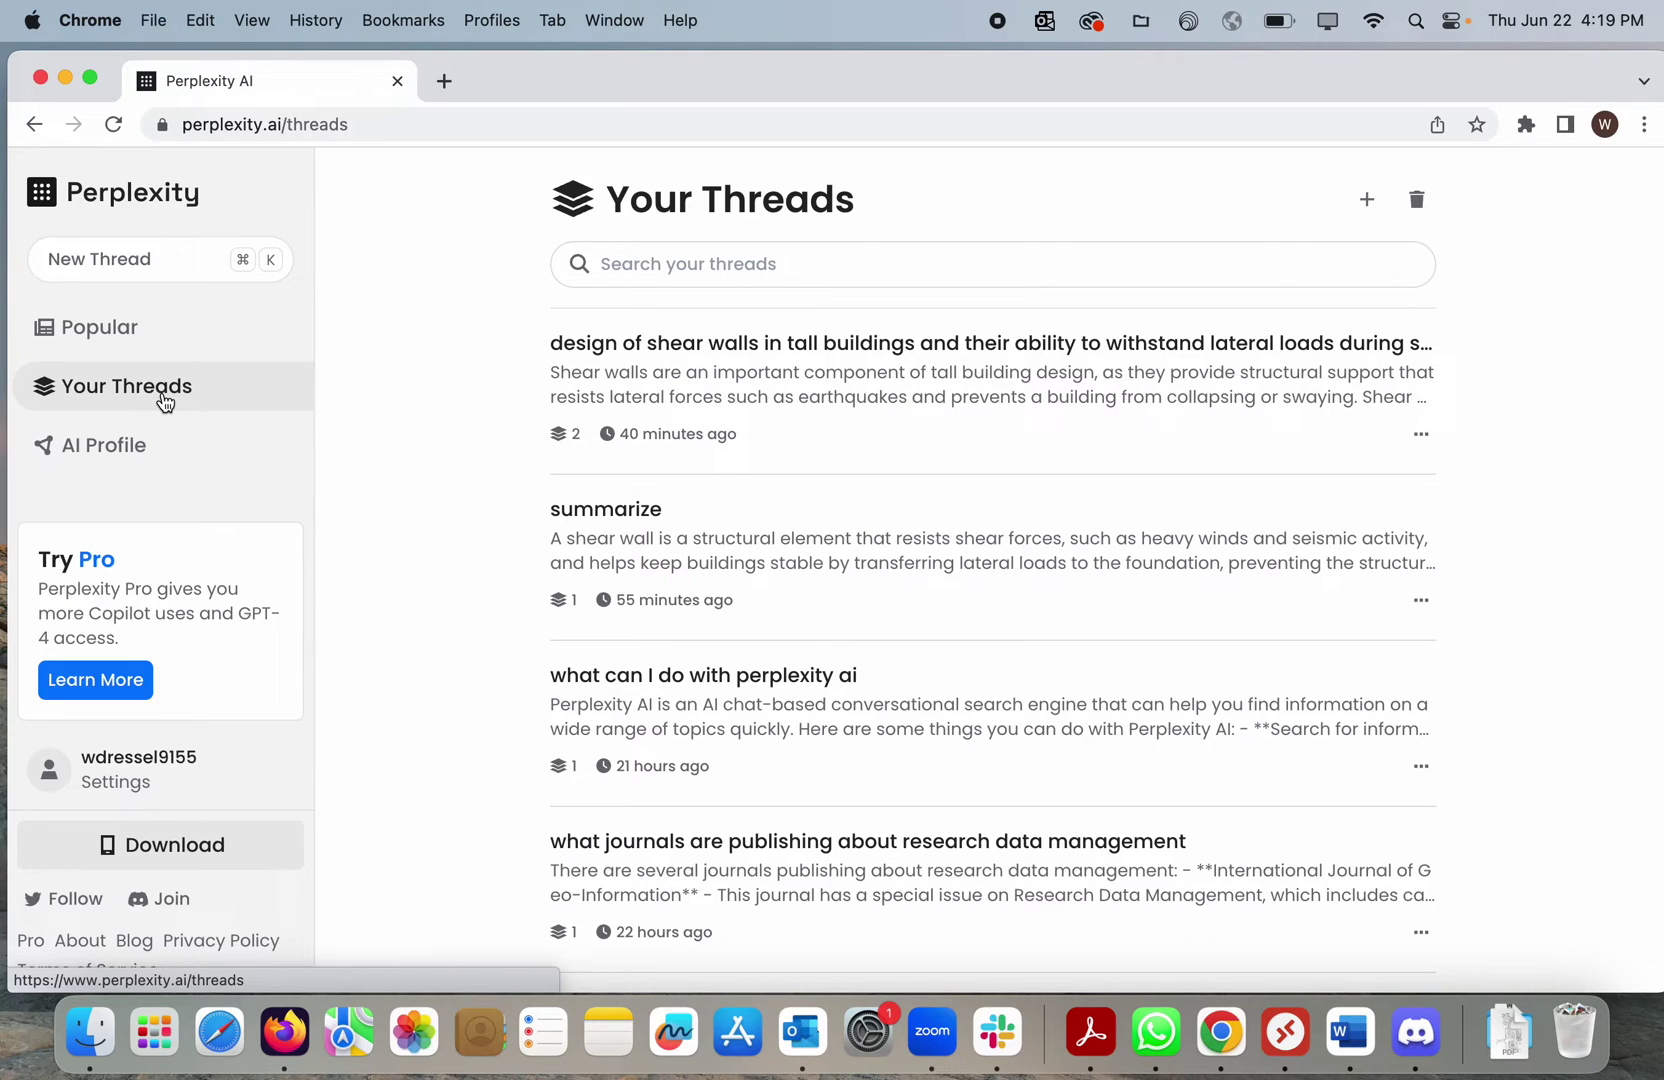
{"action": "scroll", "coordinate": [497, 575], "scroll_direction": "down", "scroll_amount": 5}
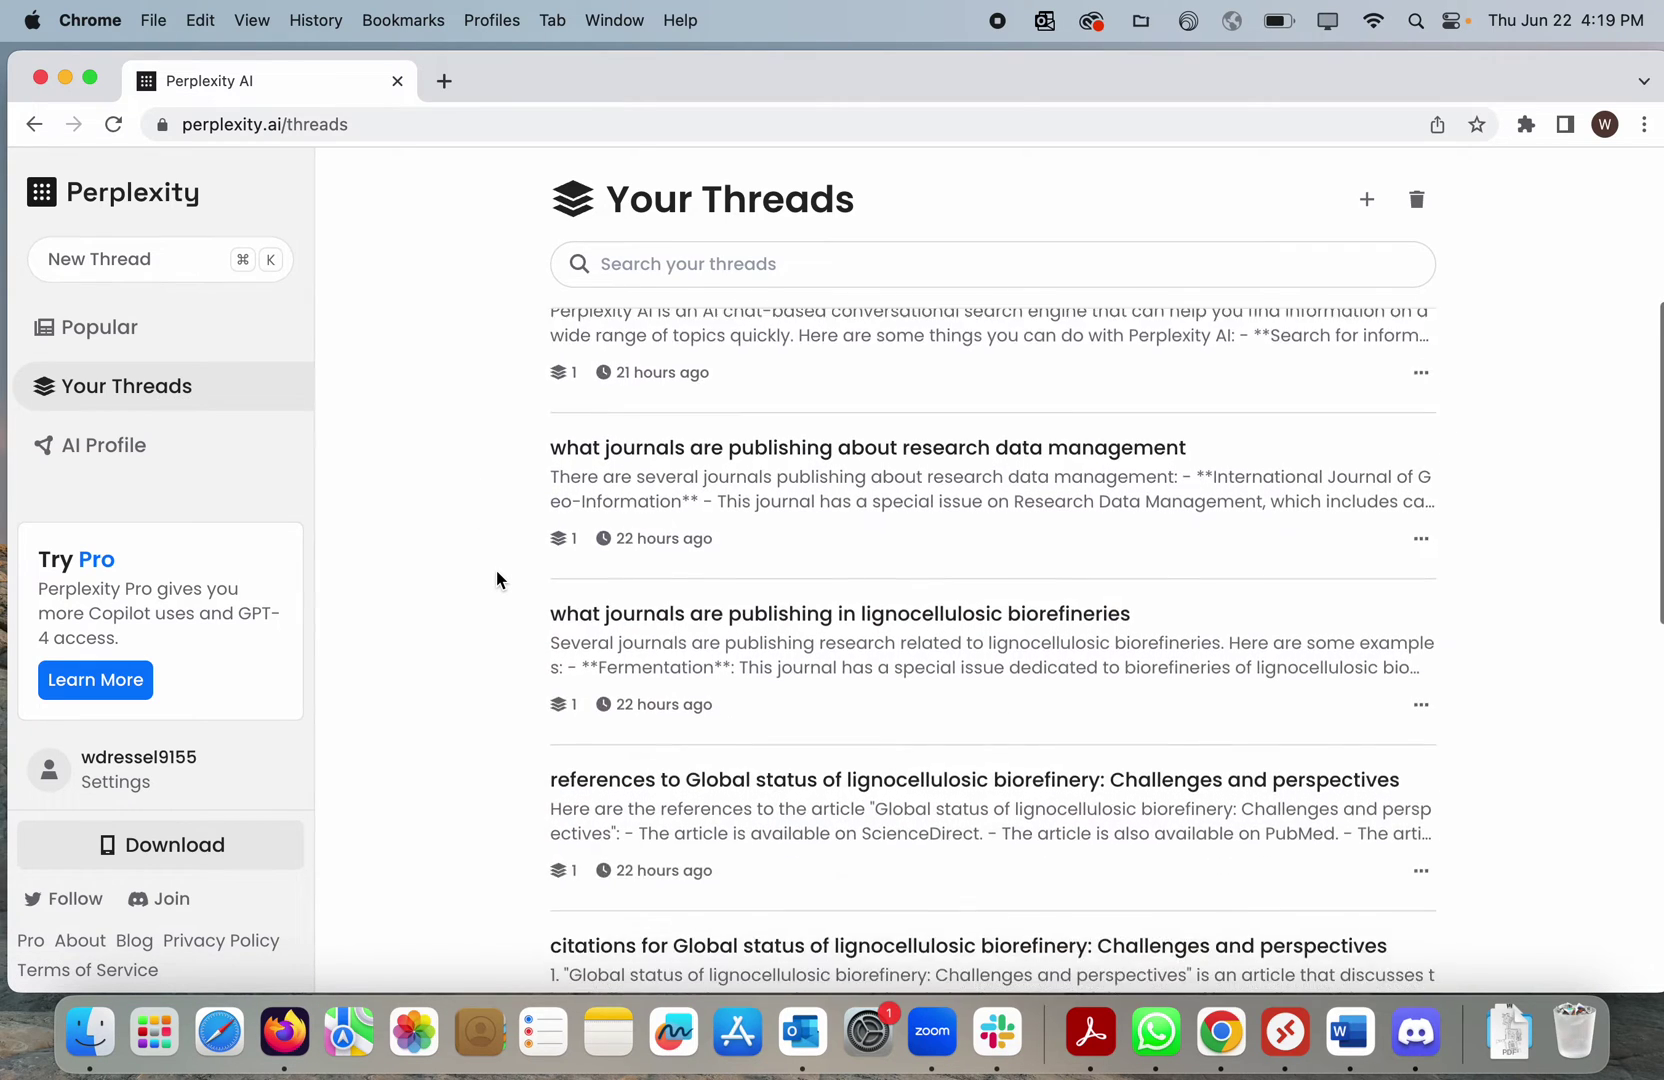
{"action": "scroll", "coordinate": [497, 569], "scroll_direction": "down", "scroll_amount": 3}
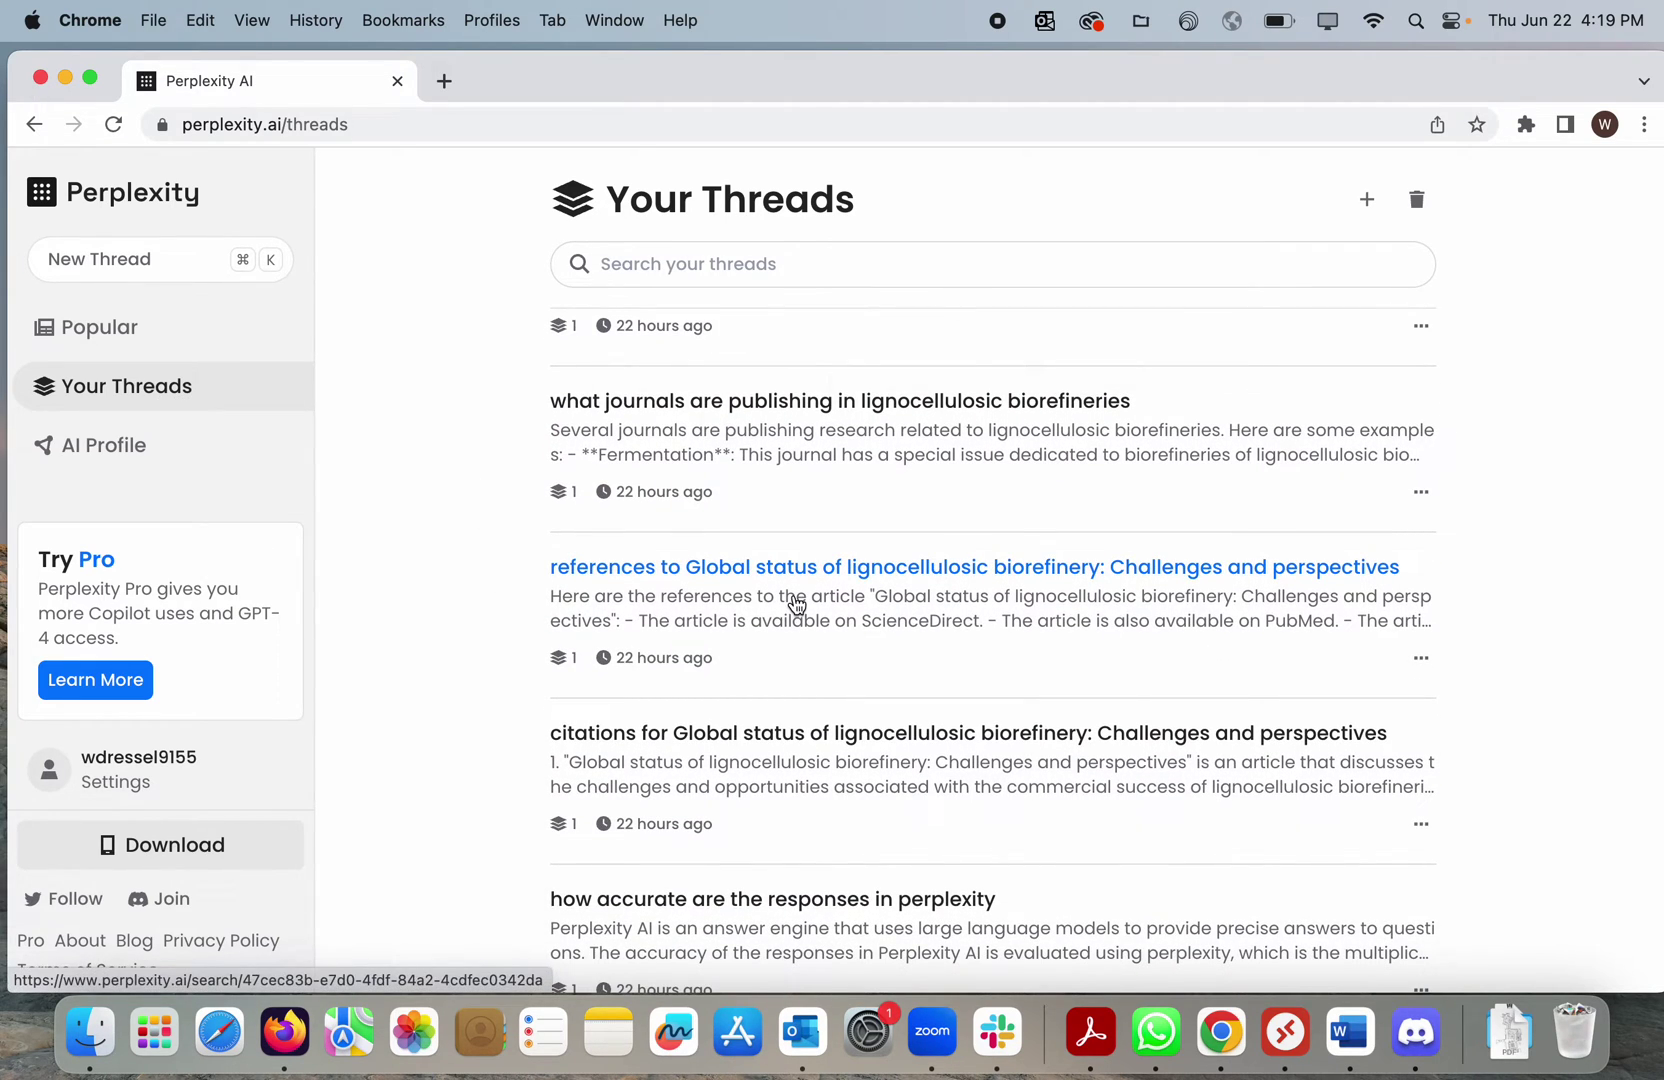
{"action": "left_click", "coordinate": [835, 601]}
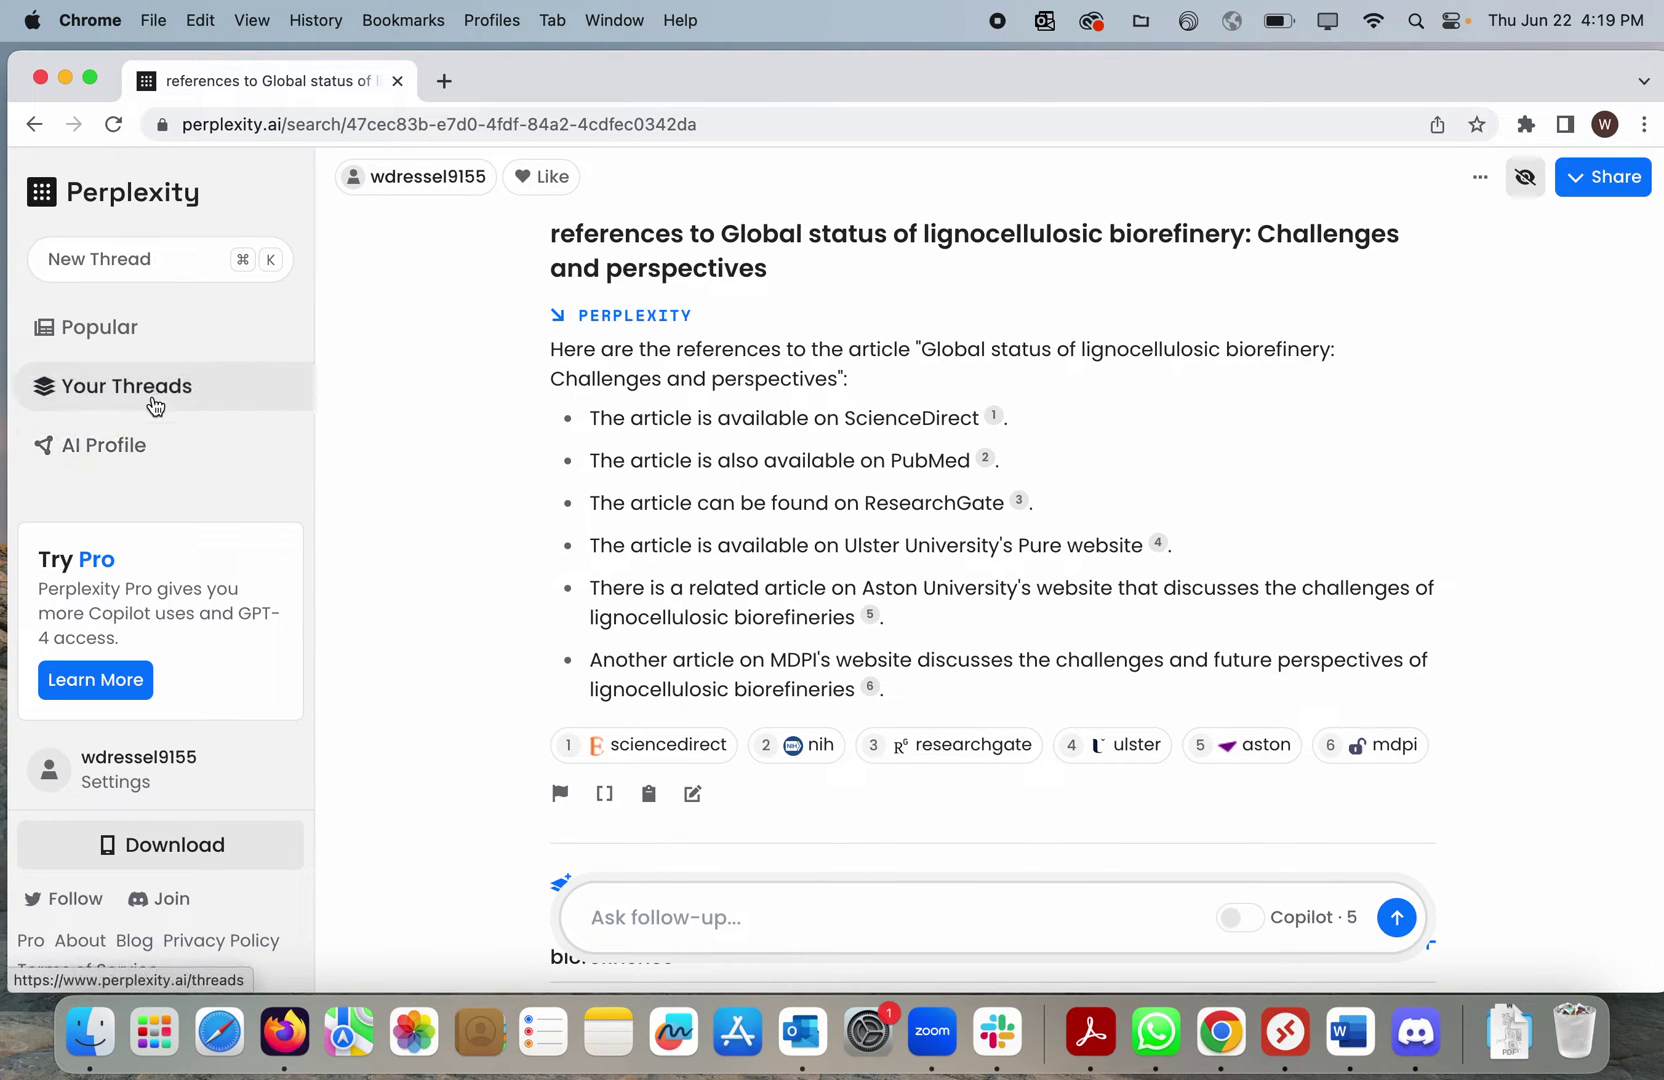
{"action": "left_click", "coordinate": [152, 404]}
{"action": "scroll", "coordinate": [735, 677], "scroll_direction": "down", "scroll_amount": 10}
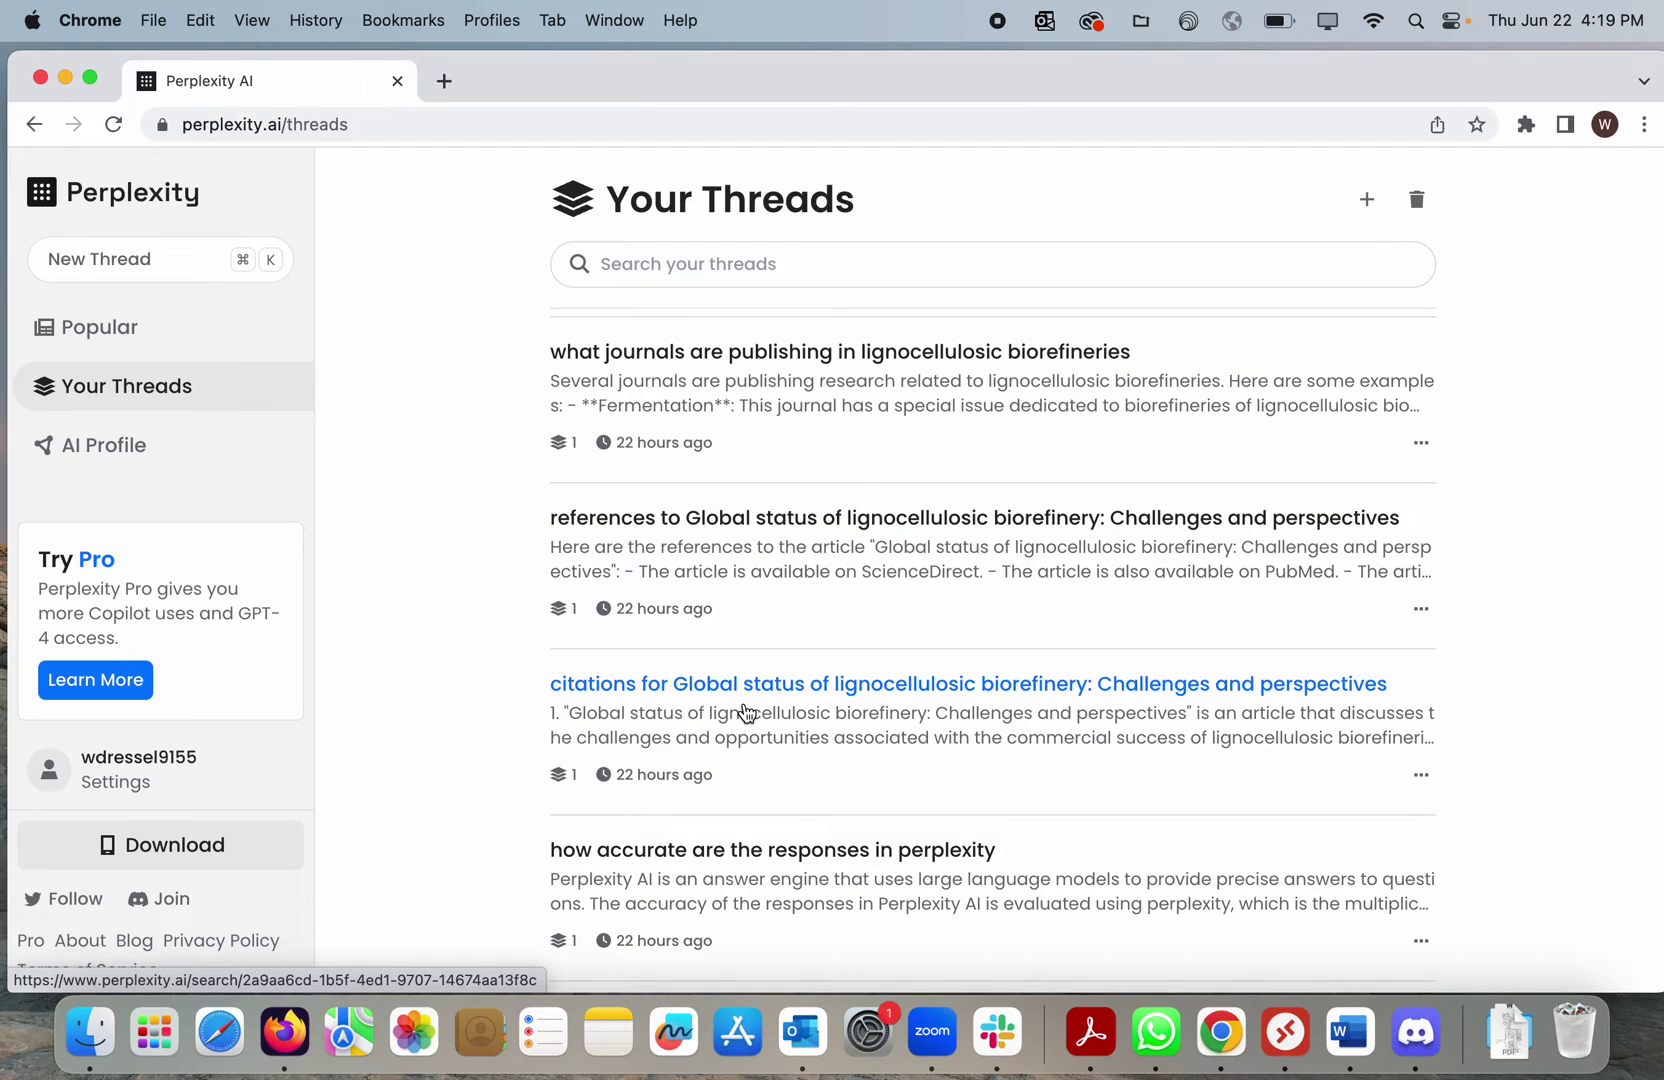
Open the 'citations for Global status…' thread and follow citation 2 to its PubMed article.
{"action": "left_click", "coordinate": [745, 712]}
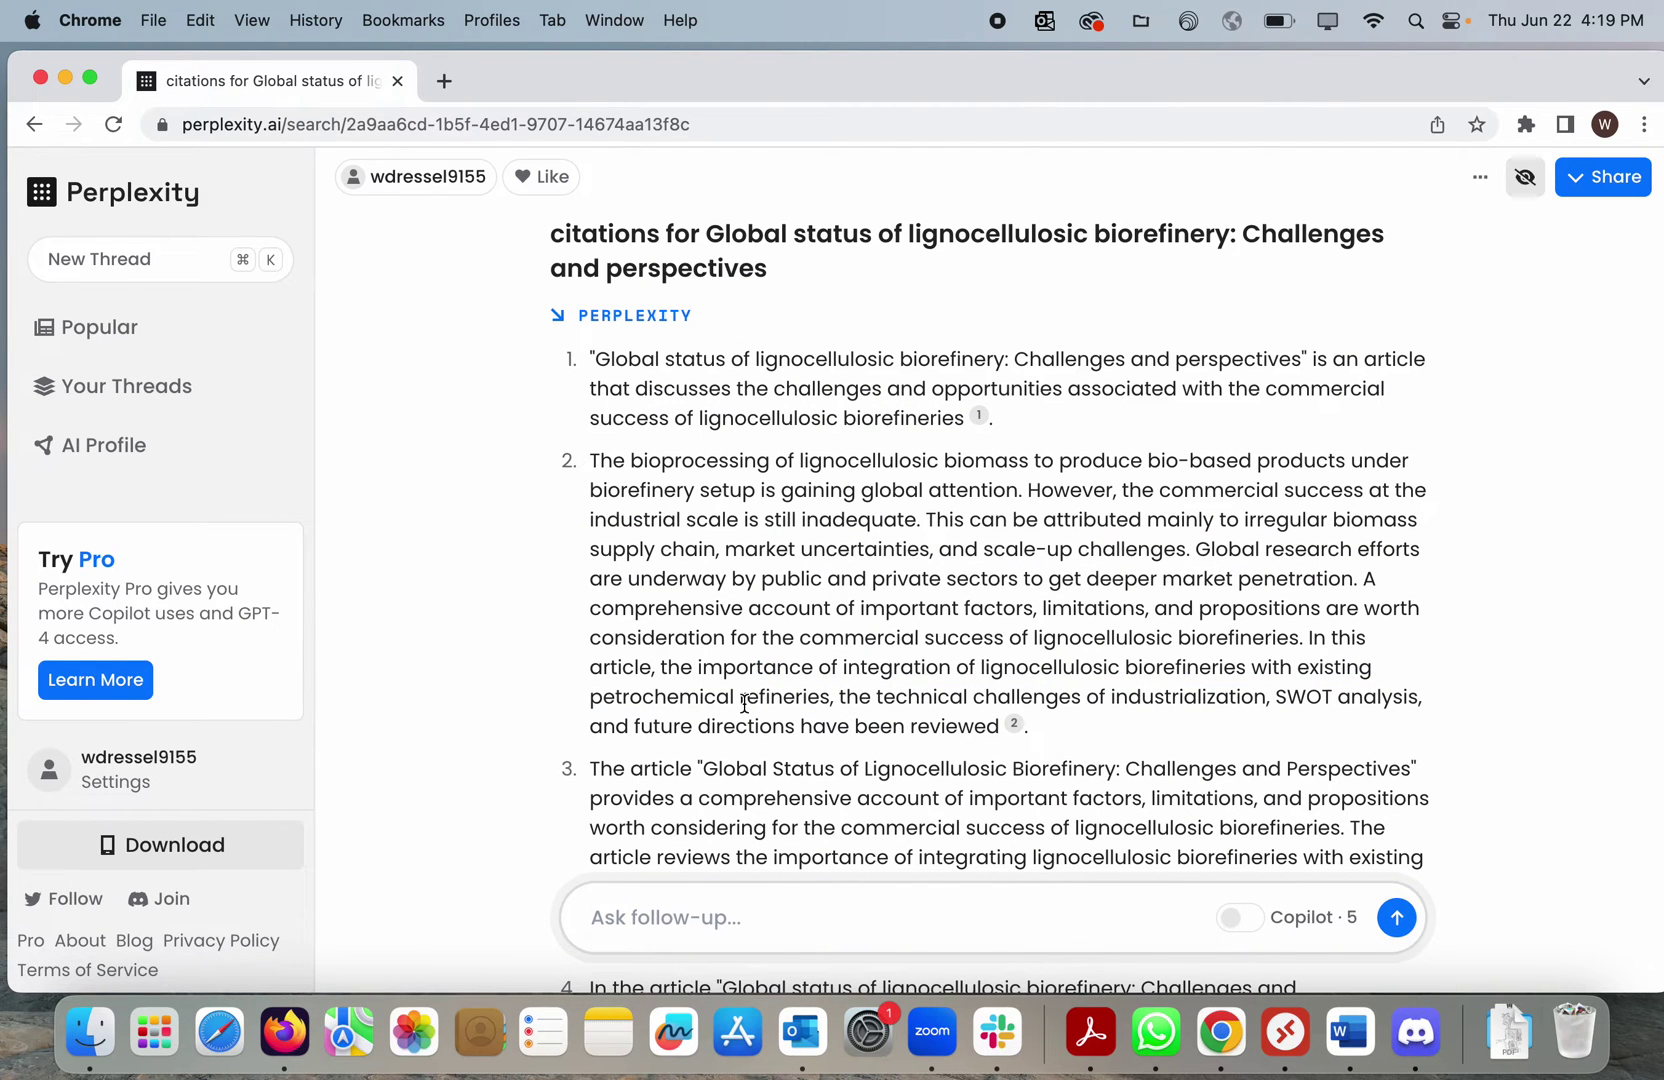
{"action": "scroll", "coordinate": [745, 703], "scroll_direction": "down", "scroll_amount": 3}
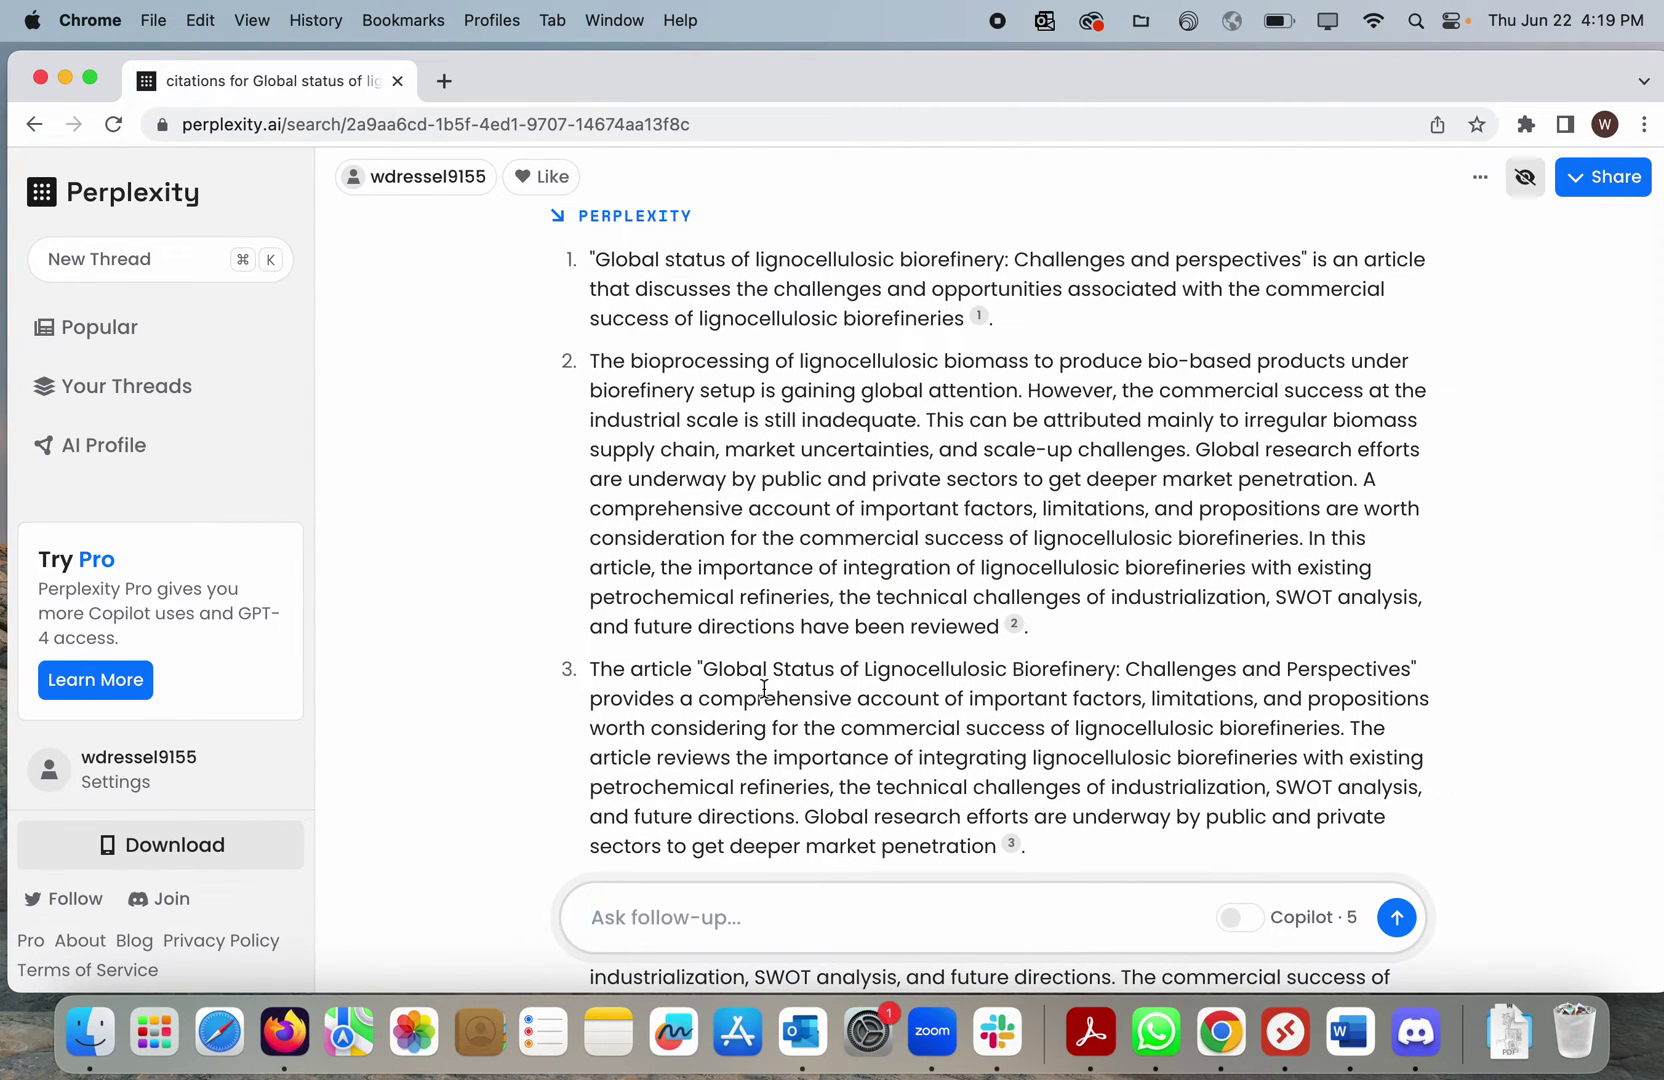
{"action": "left_click", "coordinate": [1015, 624]}
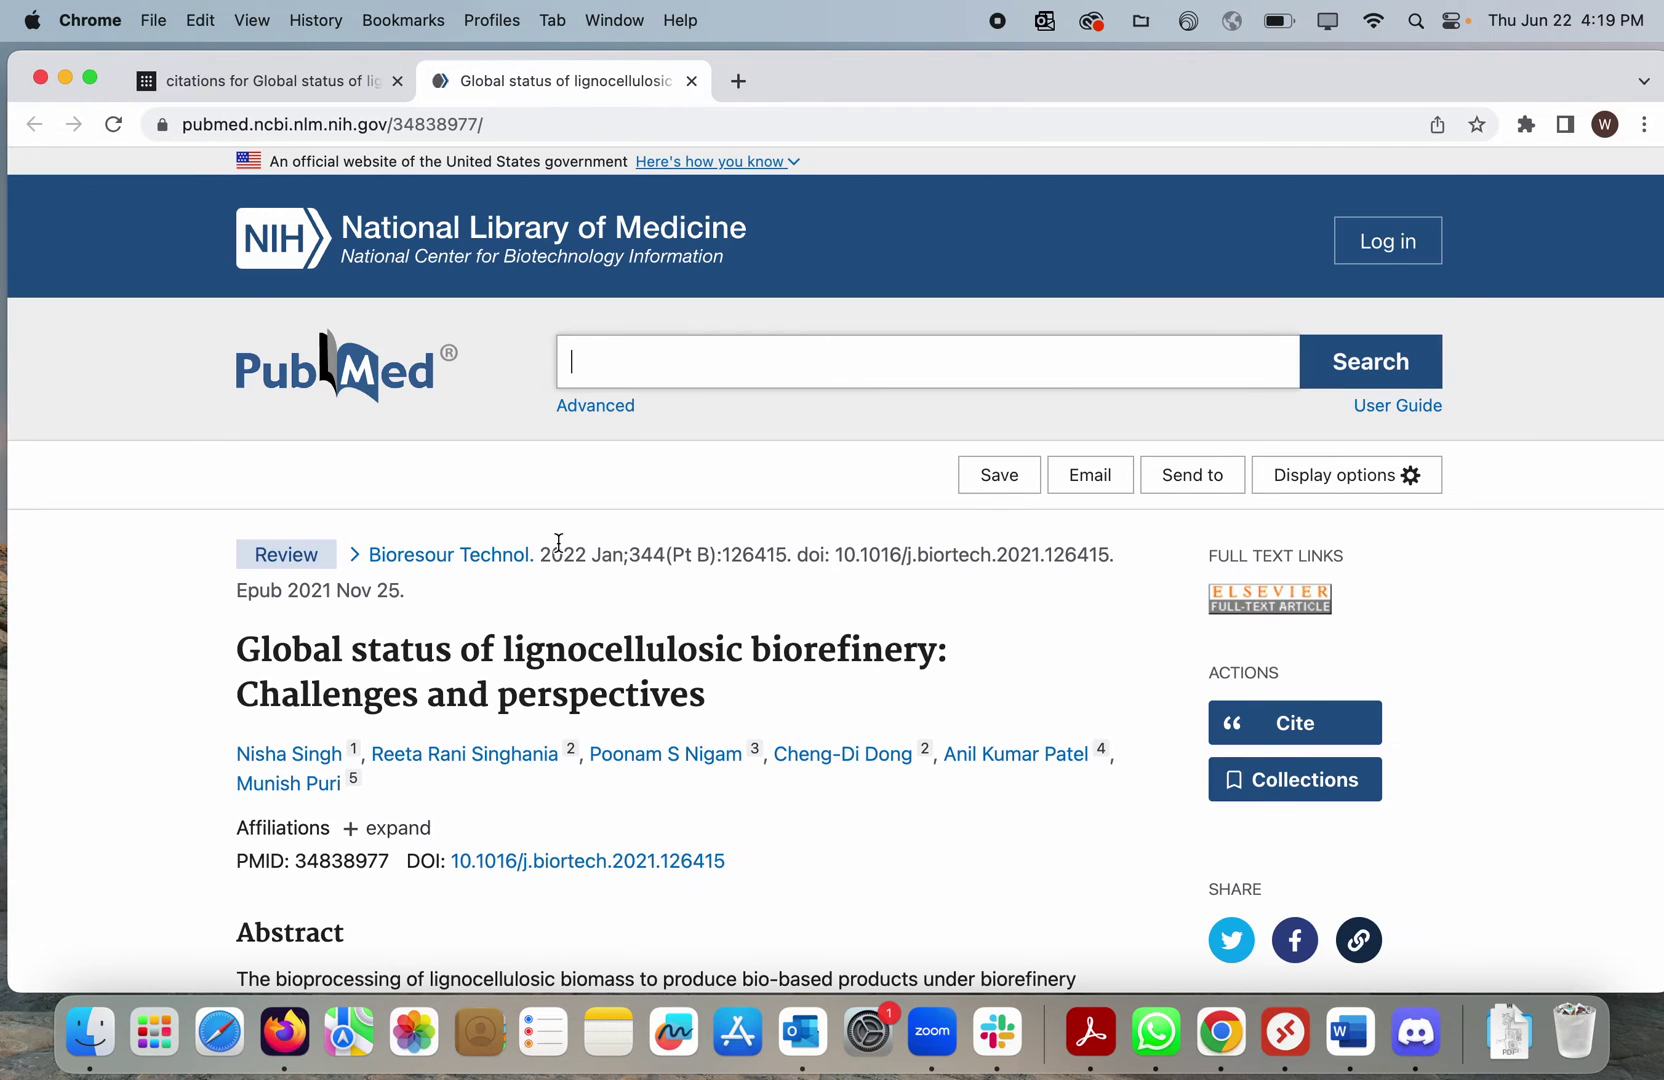
Switch back to the Perplexity citations tab, keeping the PubMed article open.
{"action": "left_click", "coordinate": [326, 84]}
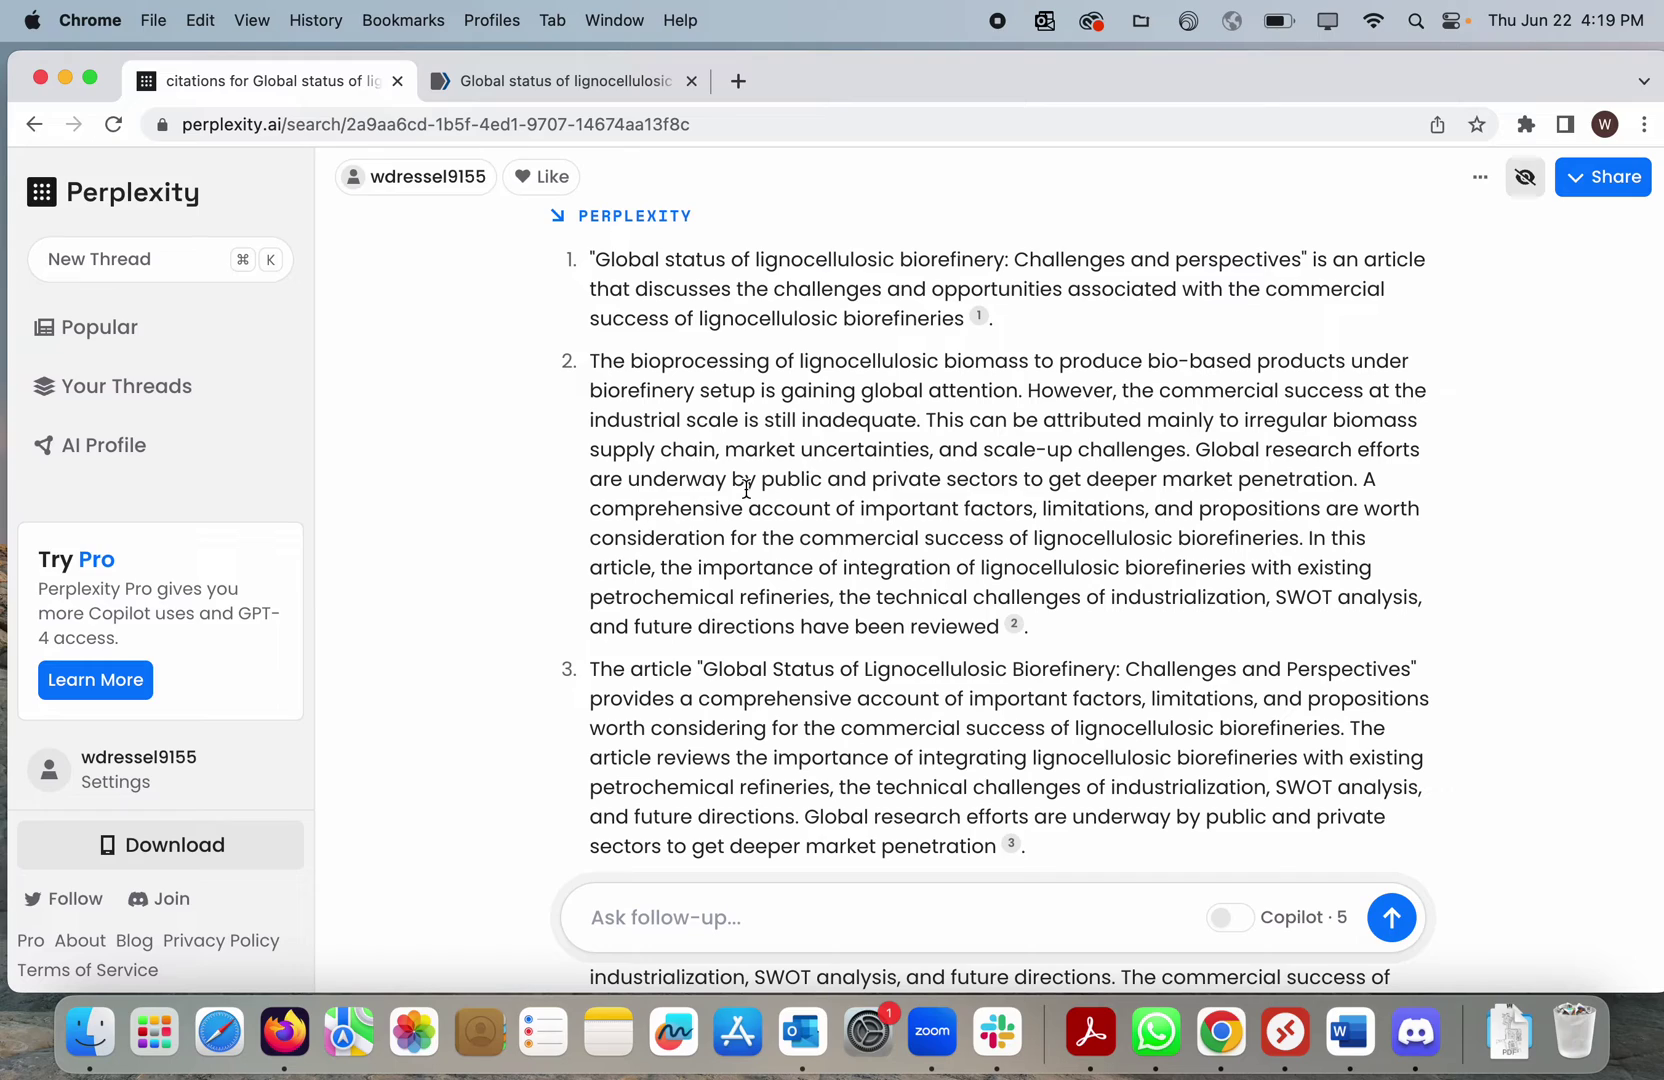
Scroll Your Threads down to the 'who are the top researchers…' biorefinery thread.
{"action": "left_click", "coordinate": [133, 406]}
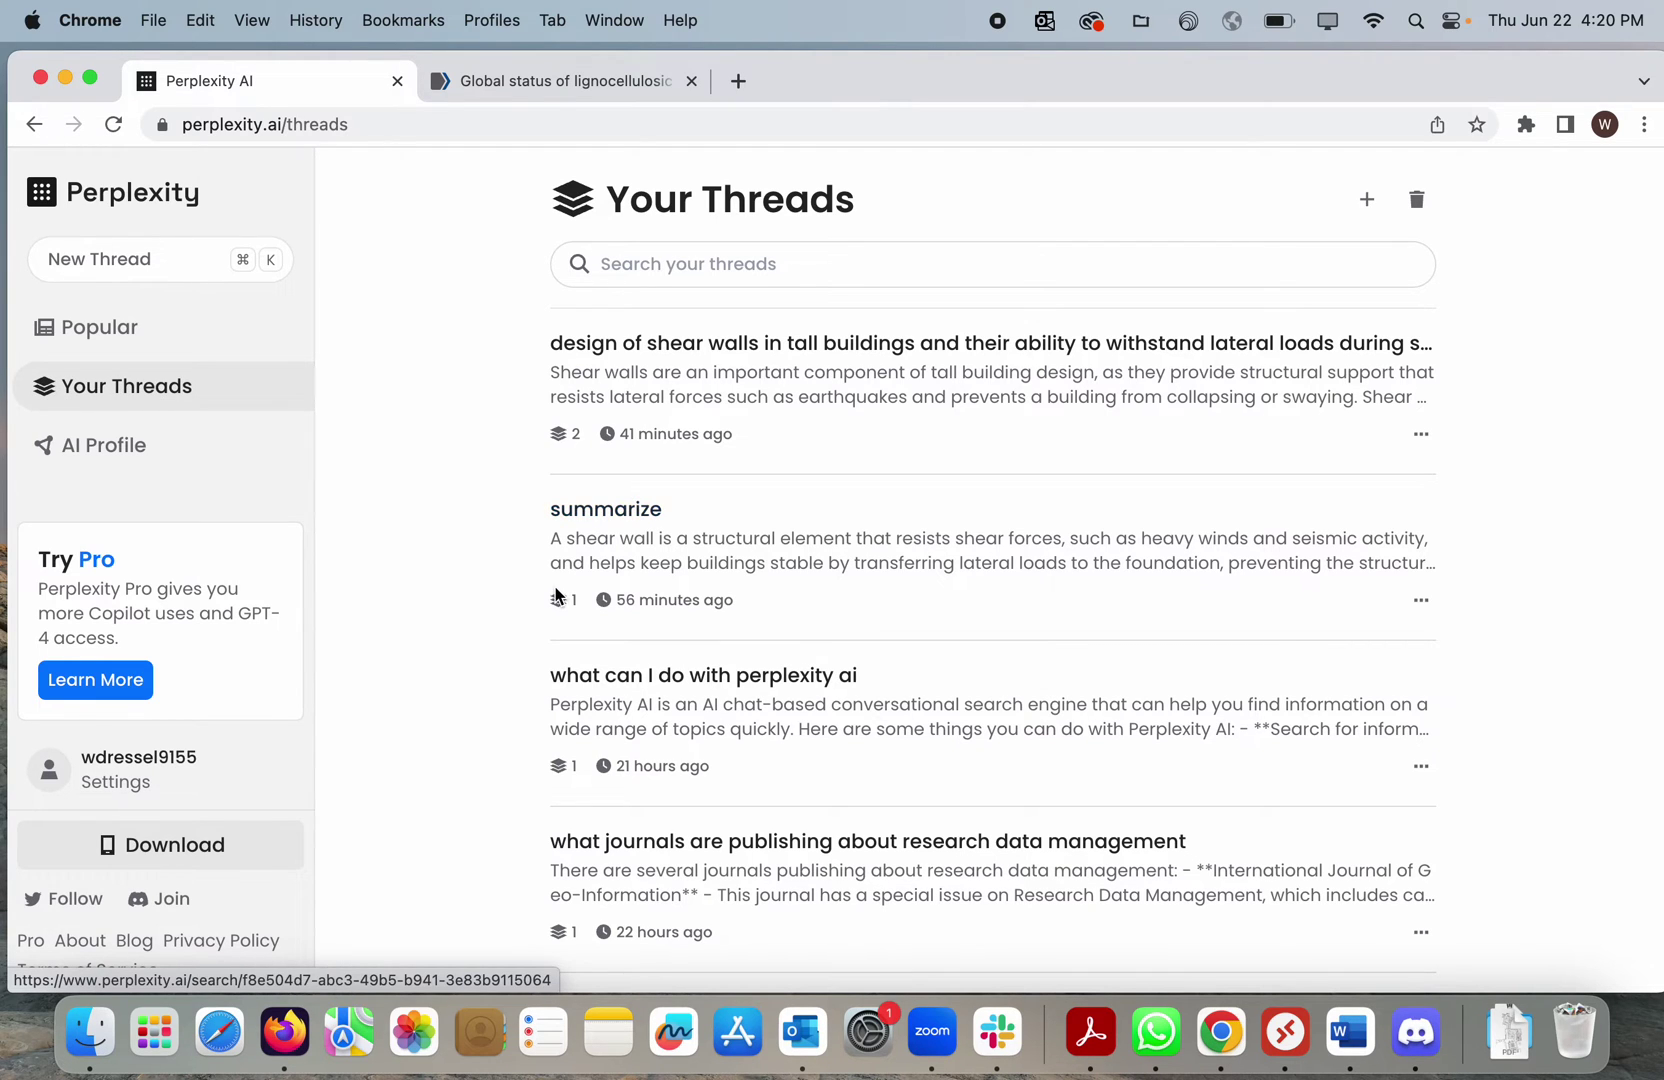
{"action": "scroll", "coordinate": [556, 595], "scroll_direction": "down", "scroll_amount": 6}
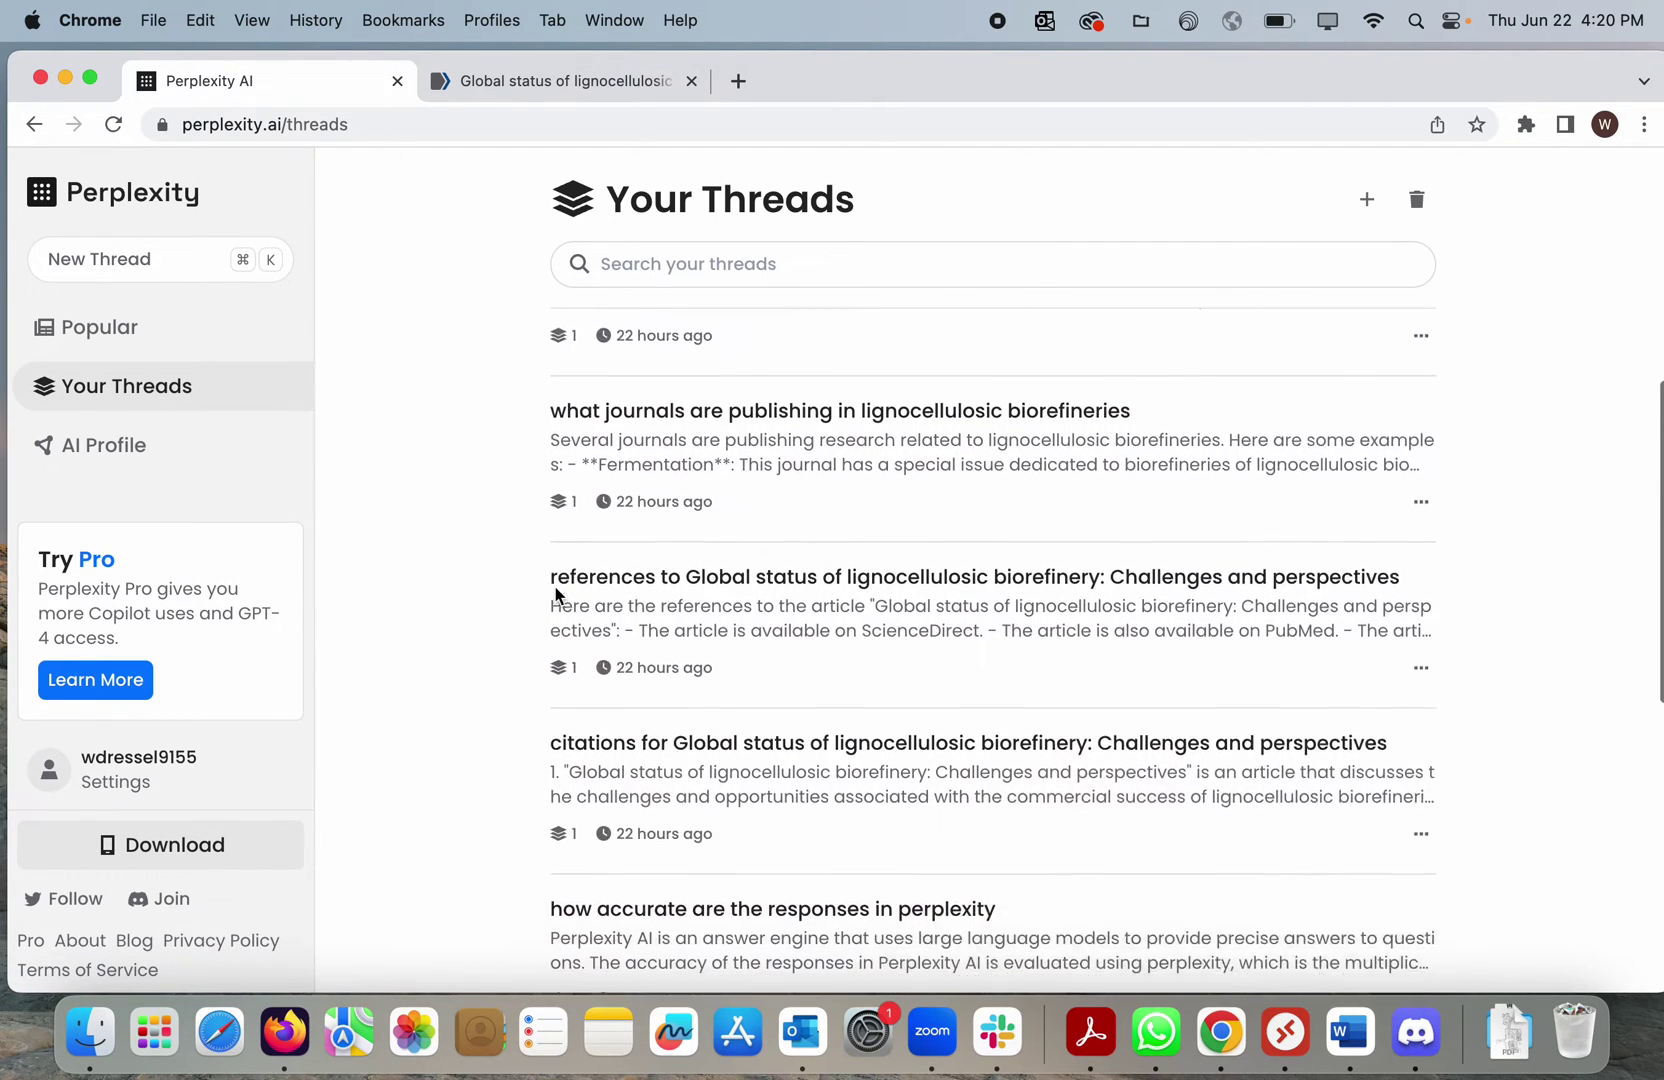
{"action": "scroll", "coordinate": [556, 595], "scroll_direction": "down", "scroll_amount": 5}
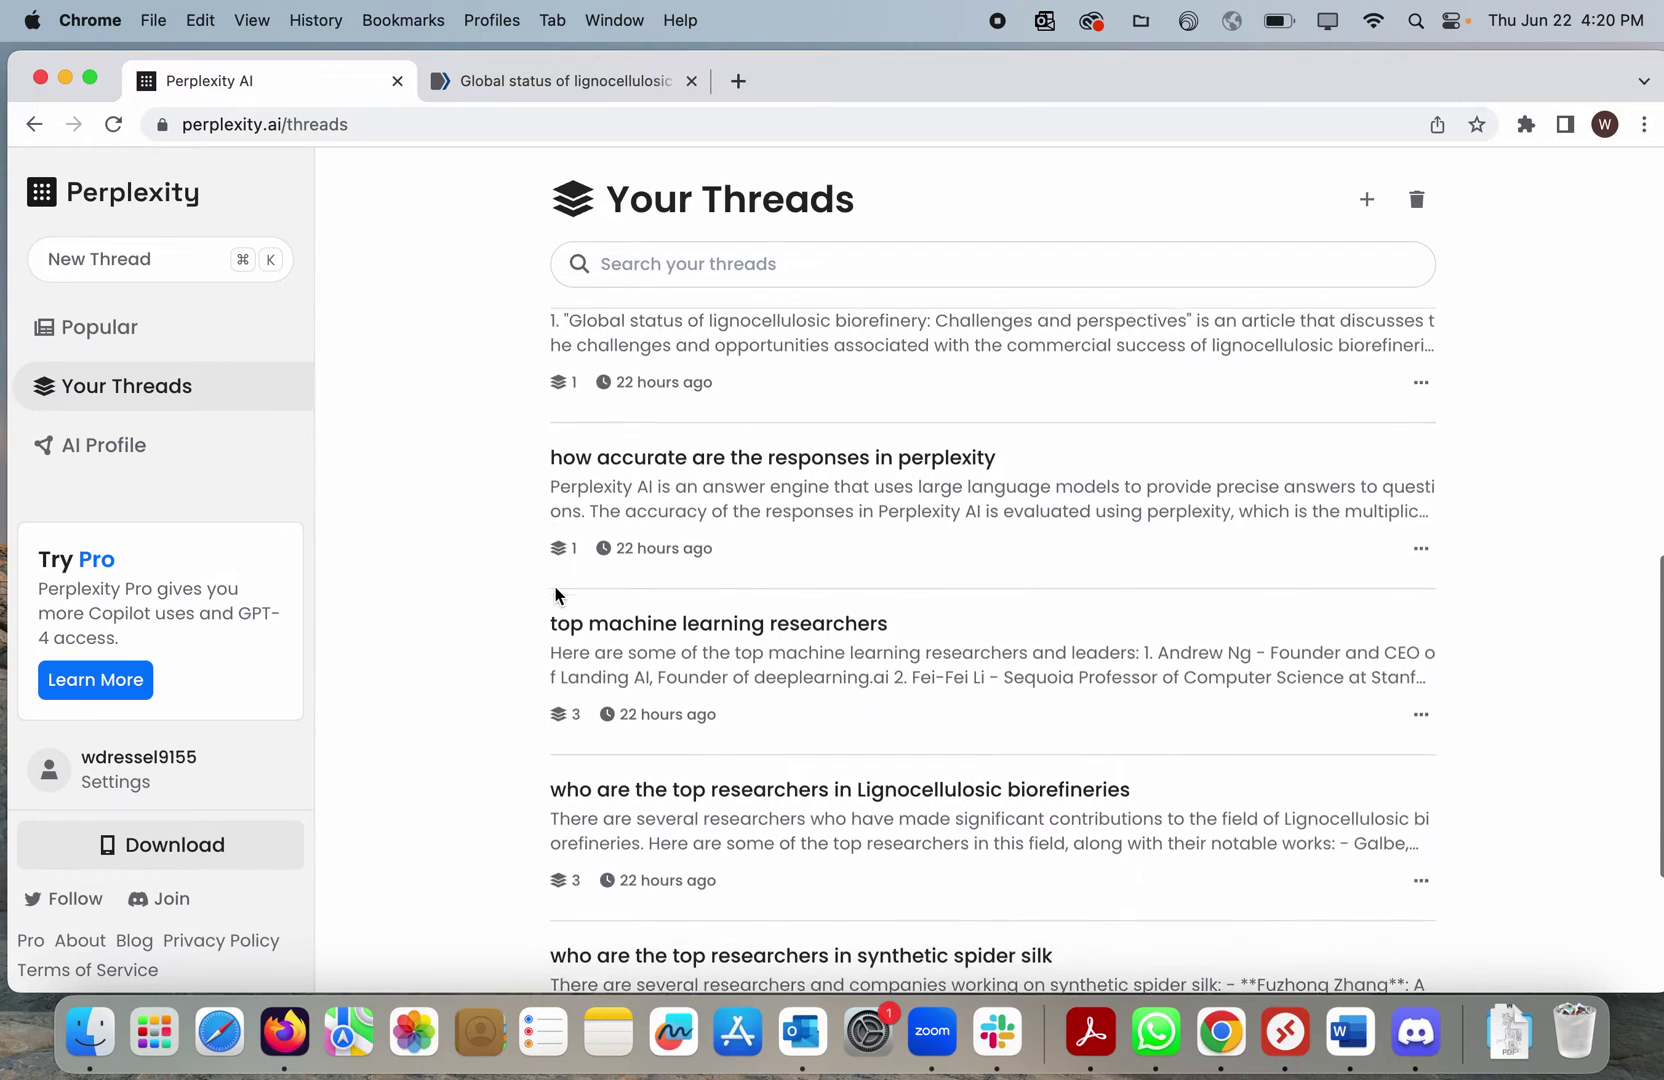
{"action": "scroll", "coordinate": [556, 594], "scroll_direction": "down", "scroll_amount": 2}
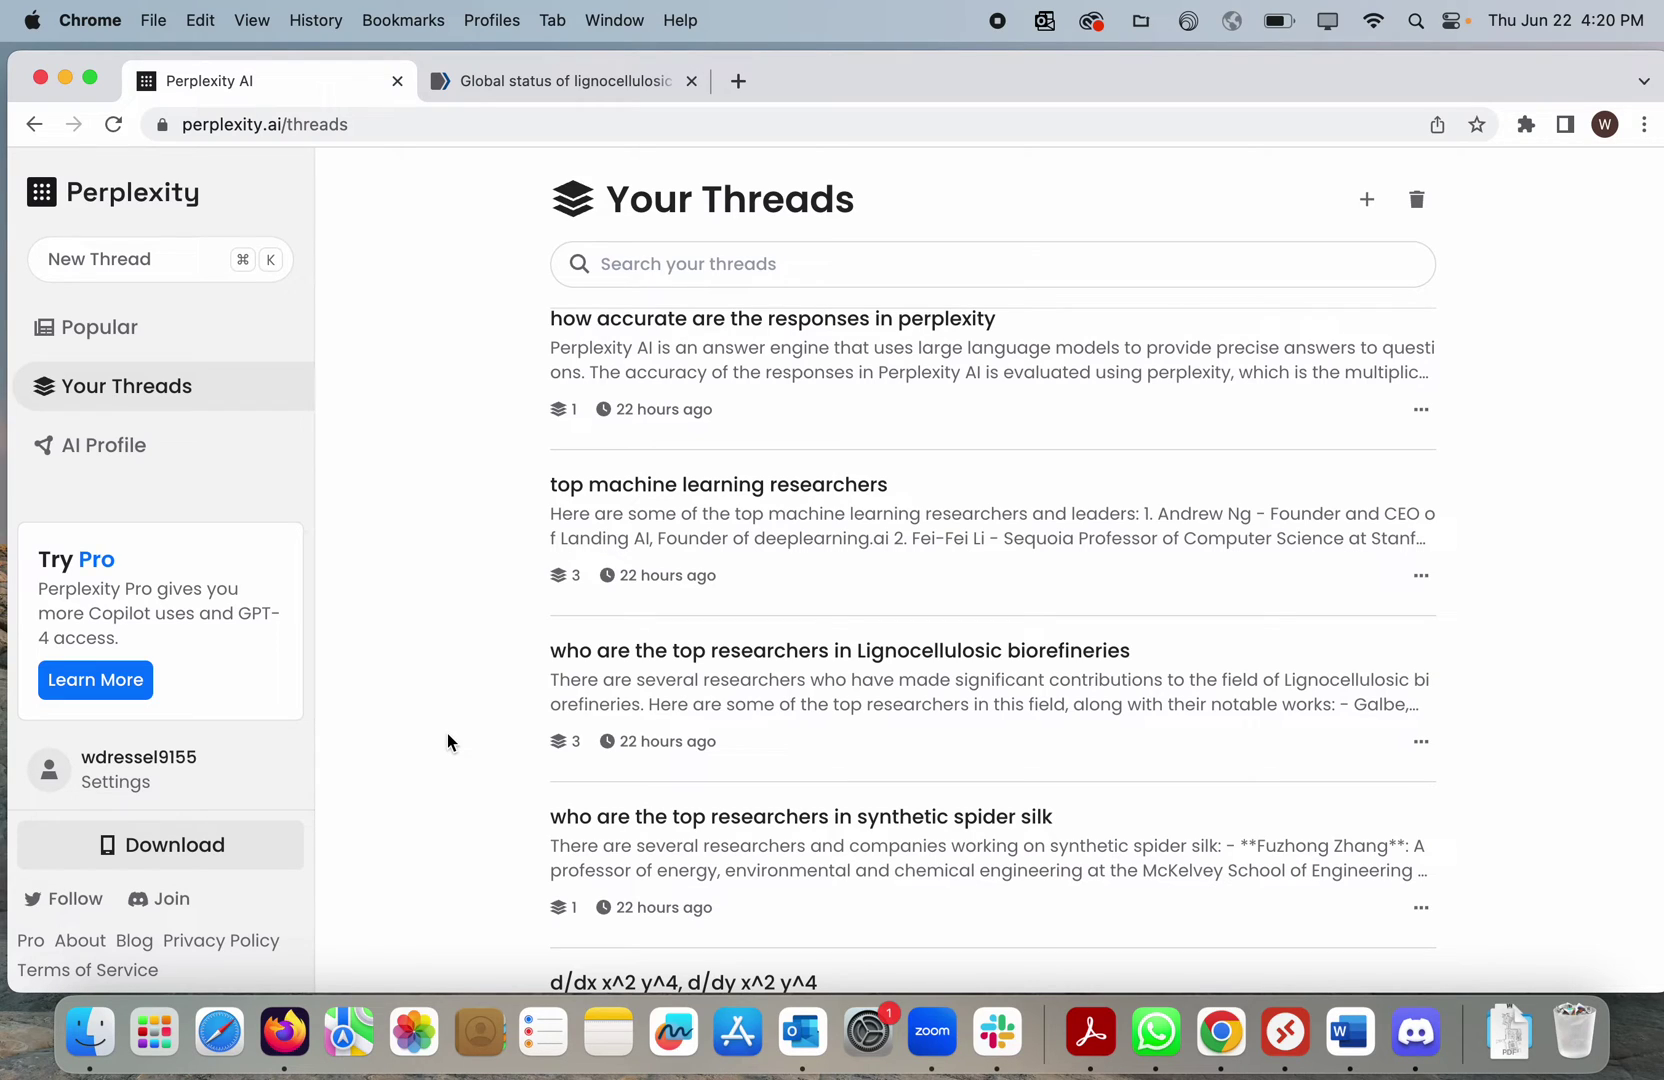
Open the top-researchers thread and its citation 1 MDPI Fermentation article, then return to the thread.
{"action": "left_click", "coordinate": [910, 670]}
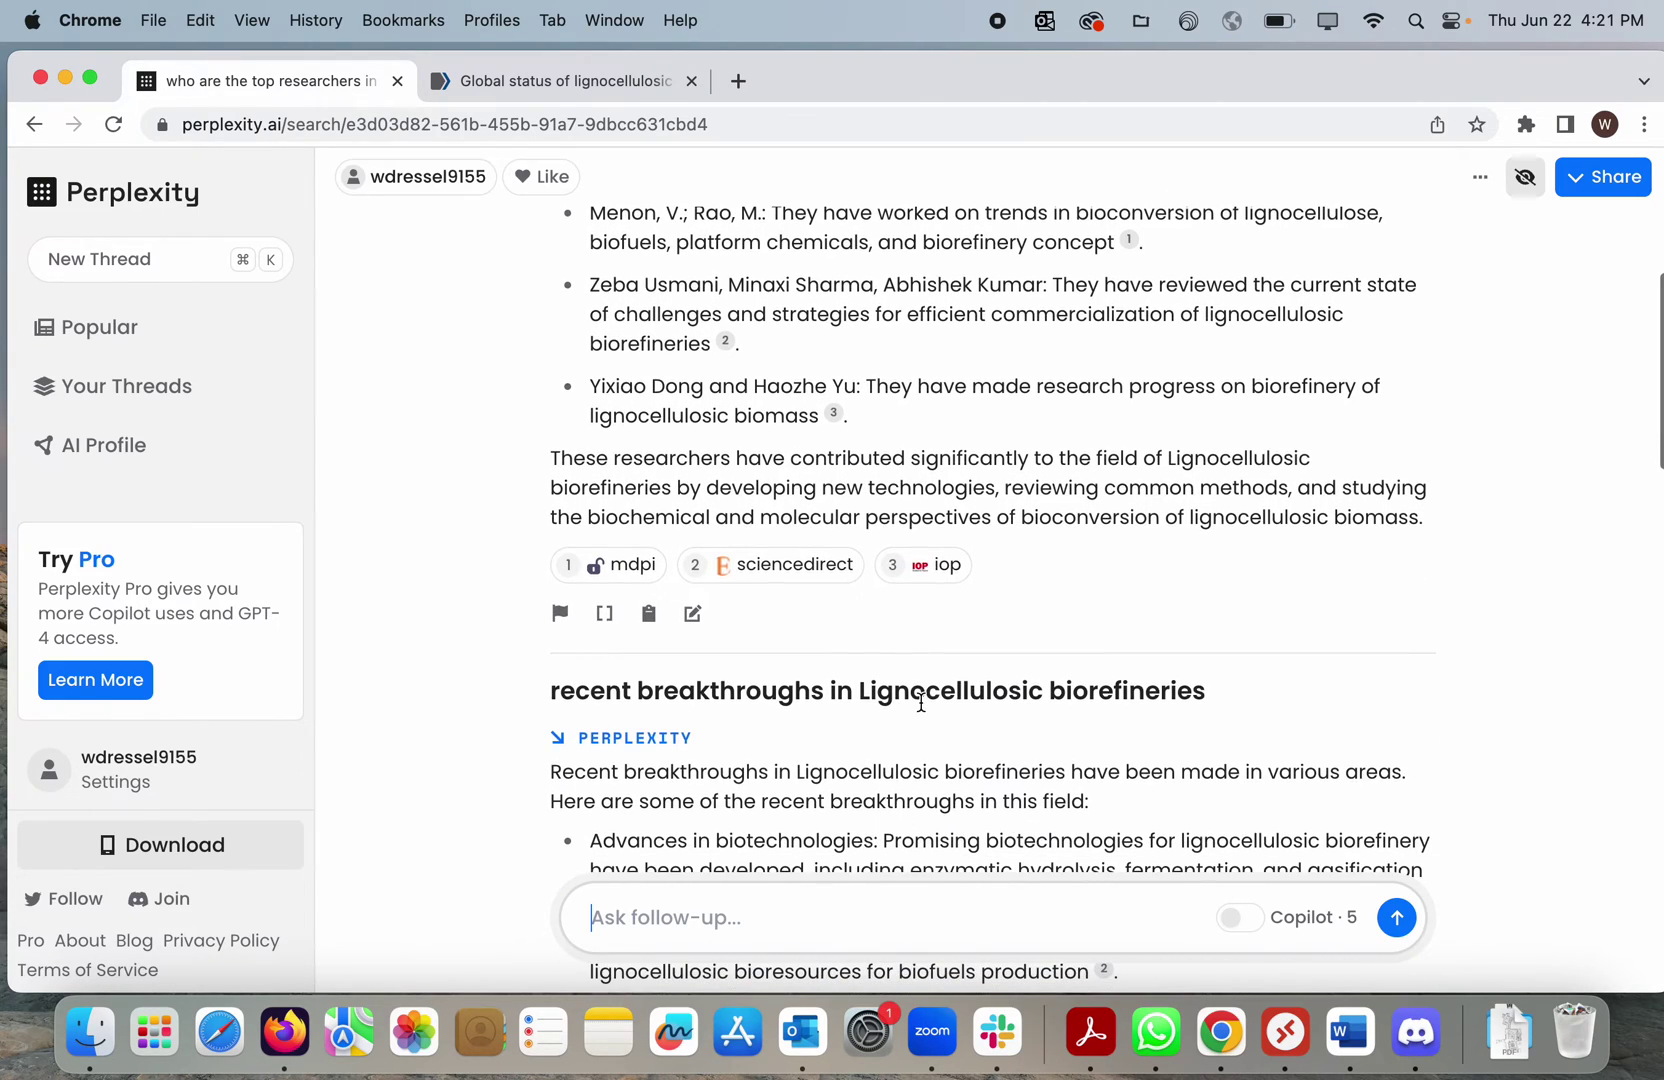
{"action": "scroll", "coordinate": [921, 700], "scroll_direction": "up", "scroll_amount": 6}
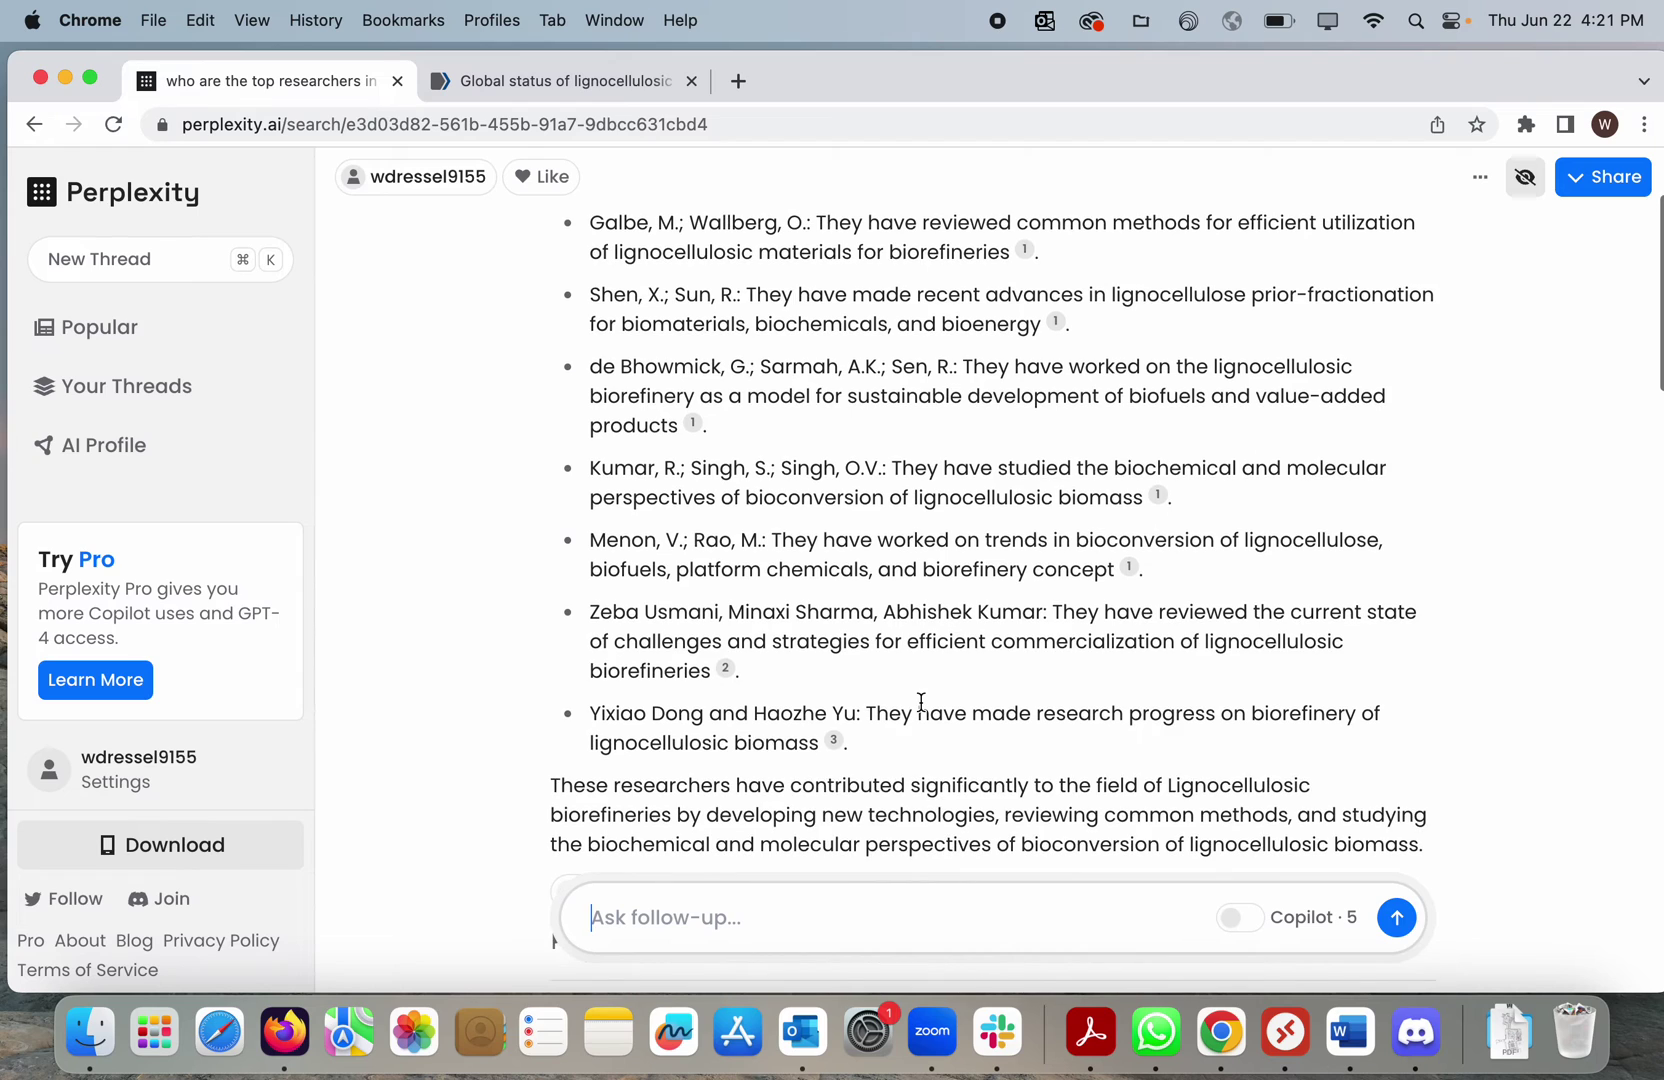
{"action": "scroll", "coordinate": [921, 700], "scroll_direction": "up", "scroll_amount": 2}
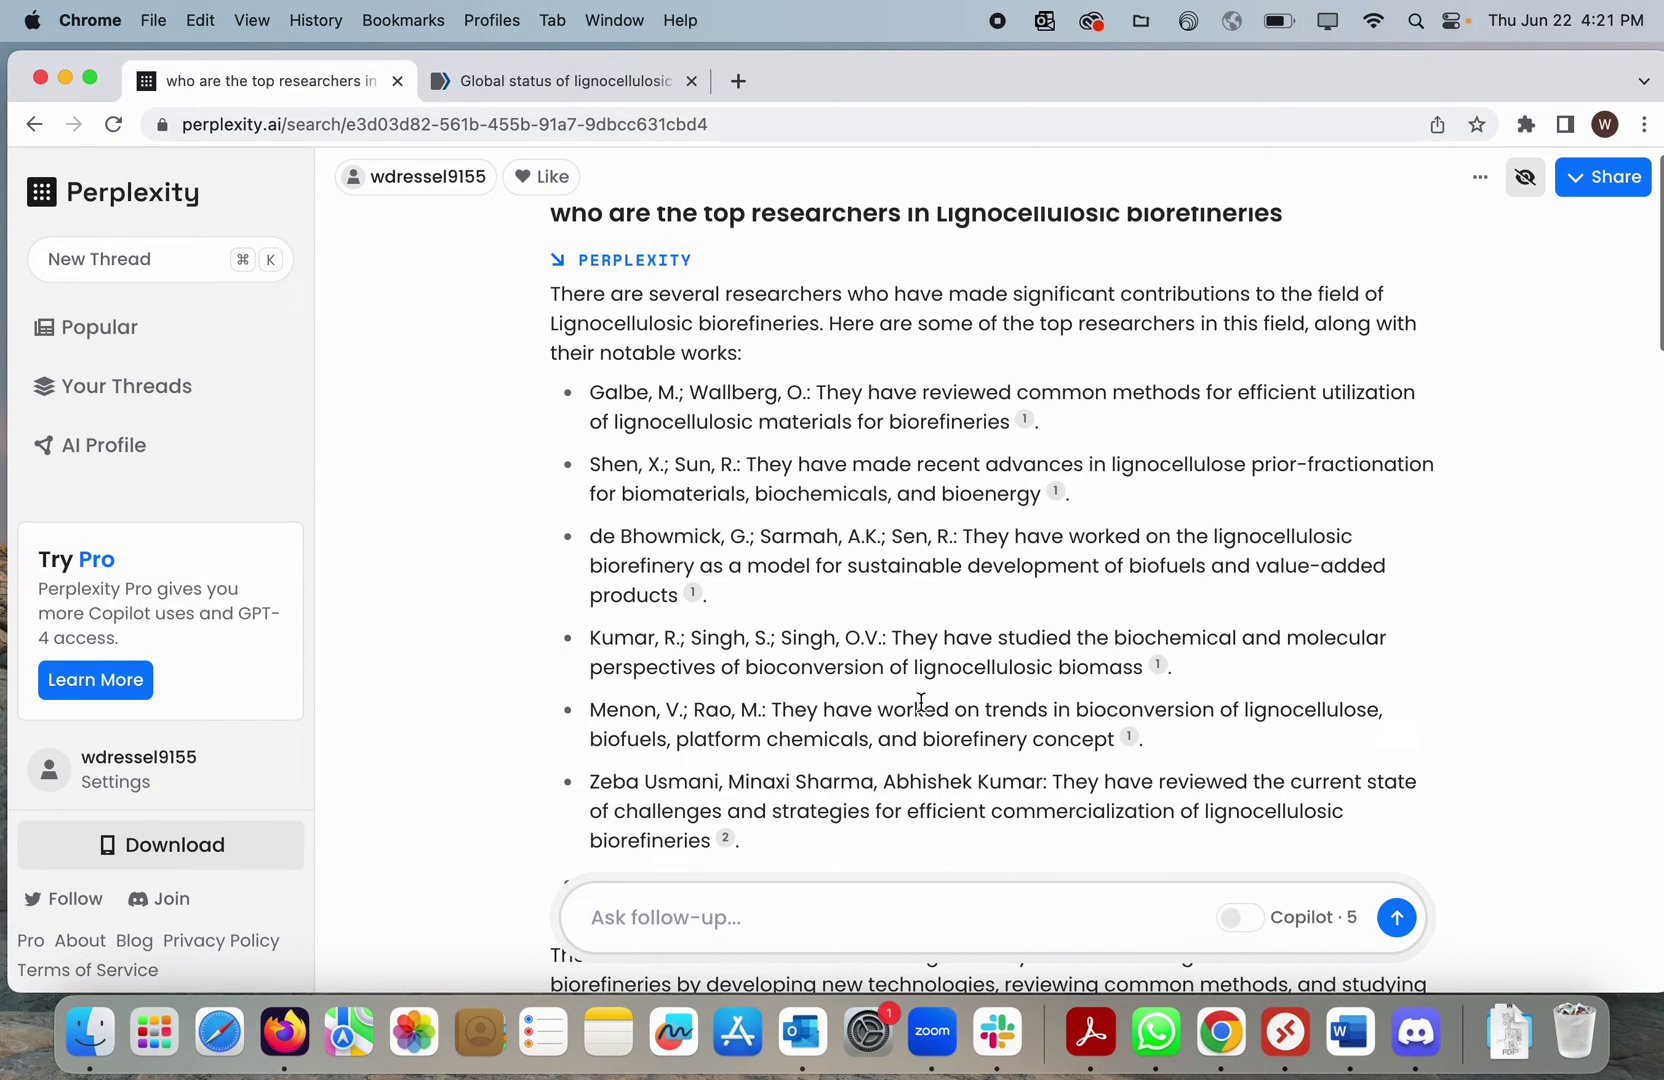
{"action": "left_click", "coordinate": [1026, 421]}
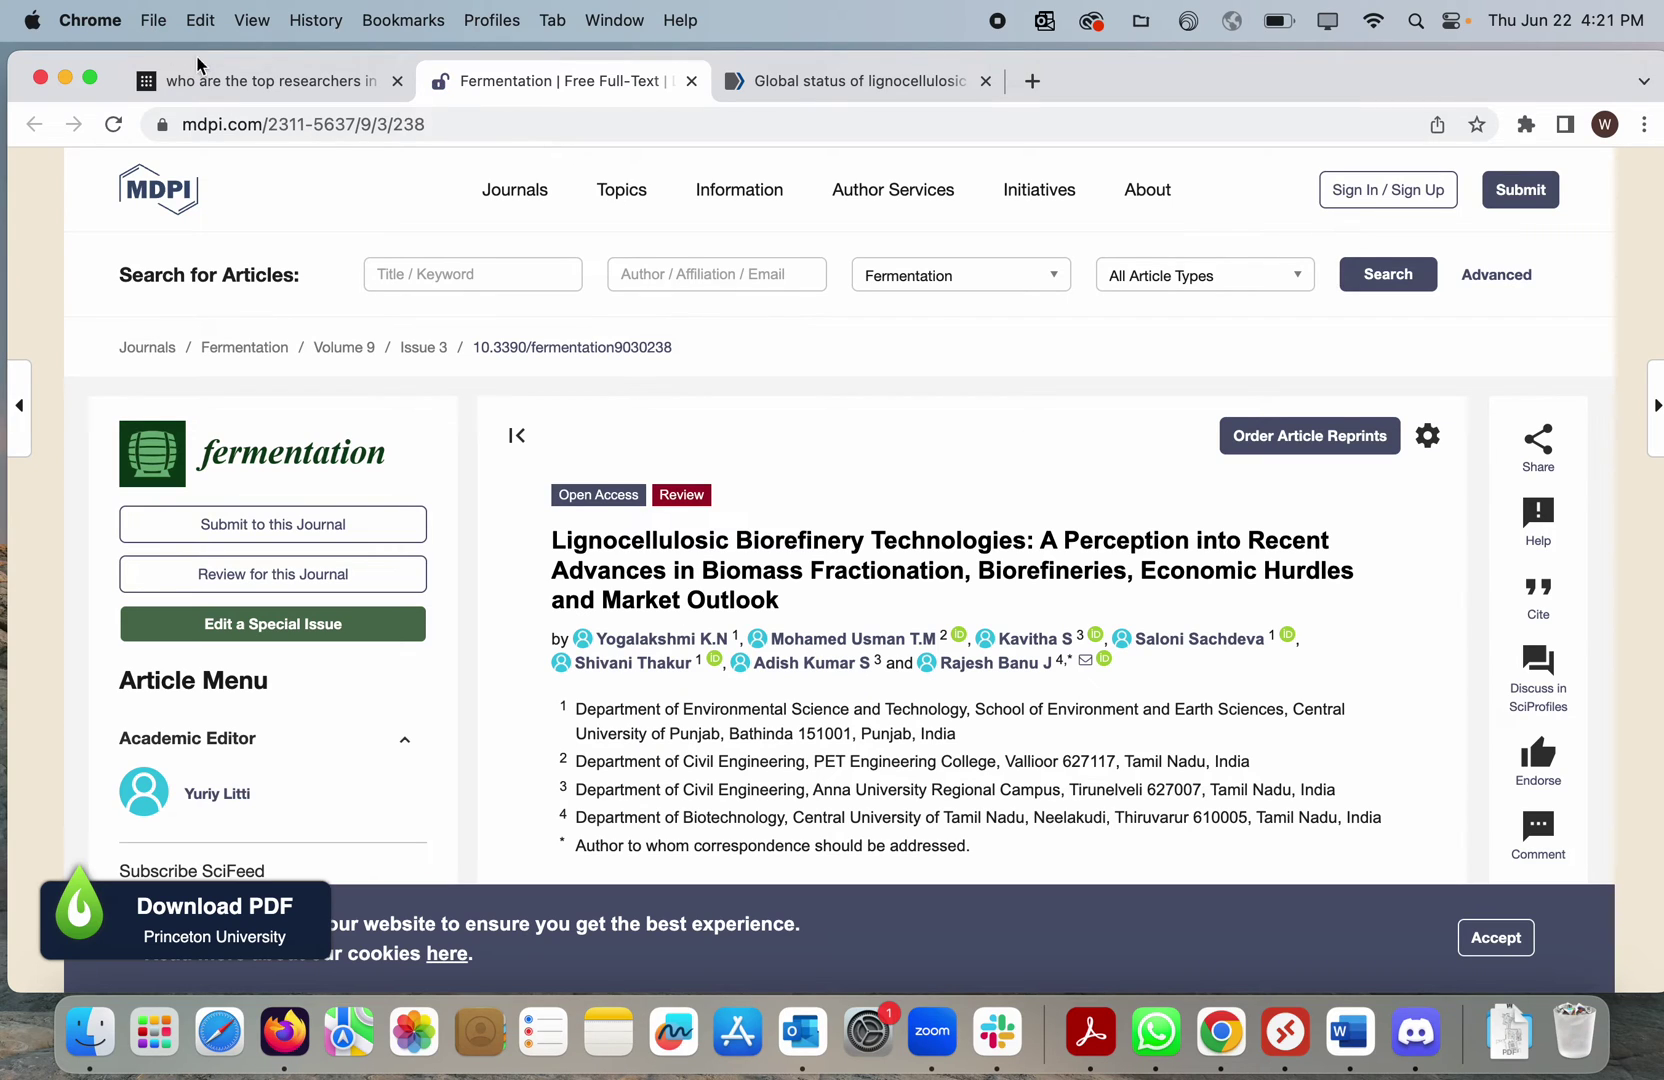
{"action": "left_click", "coordinate": [236, 92]}
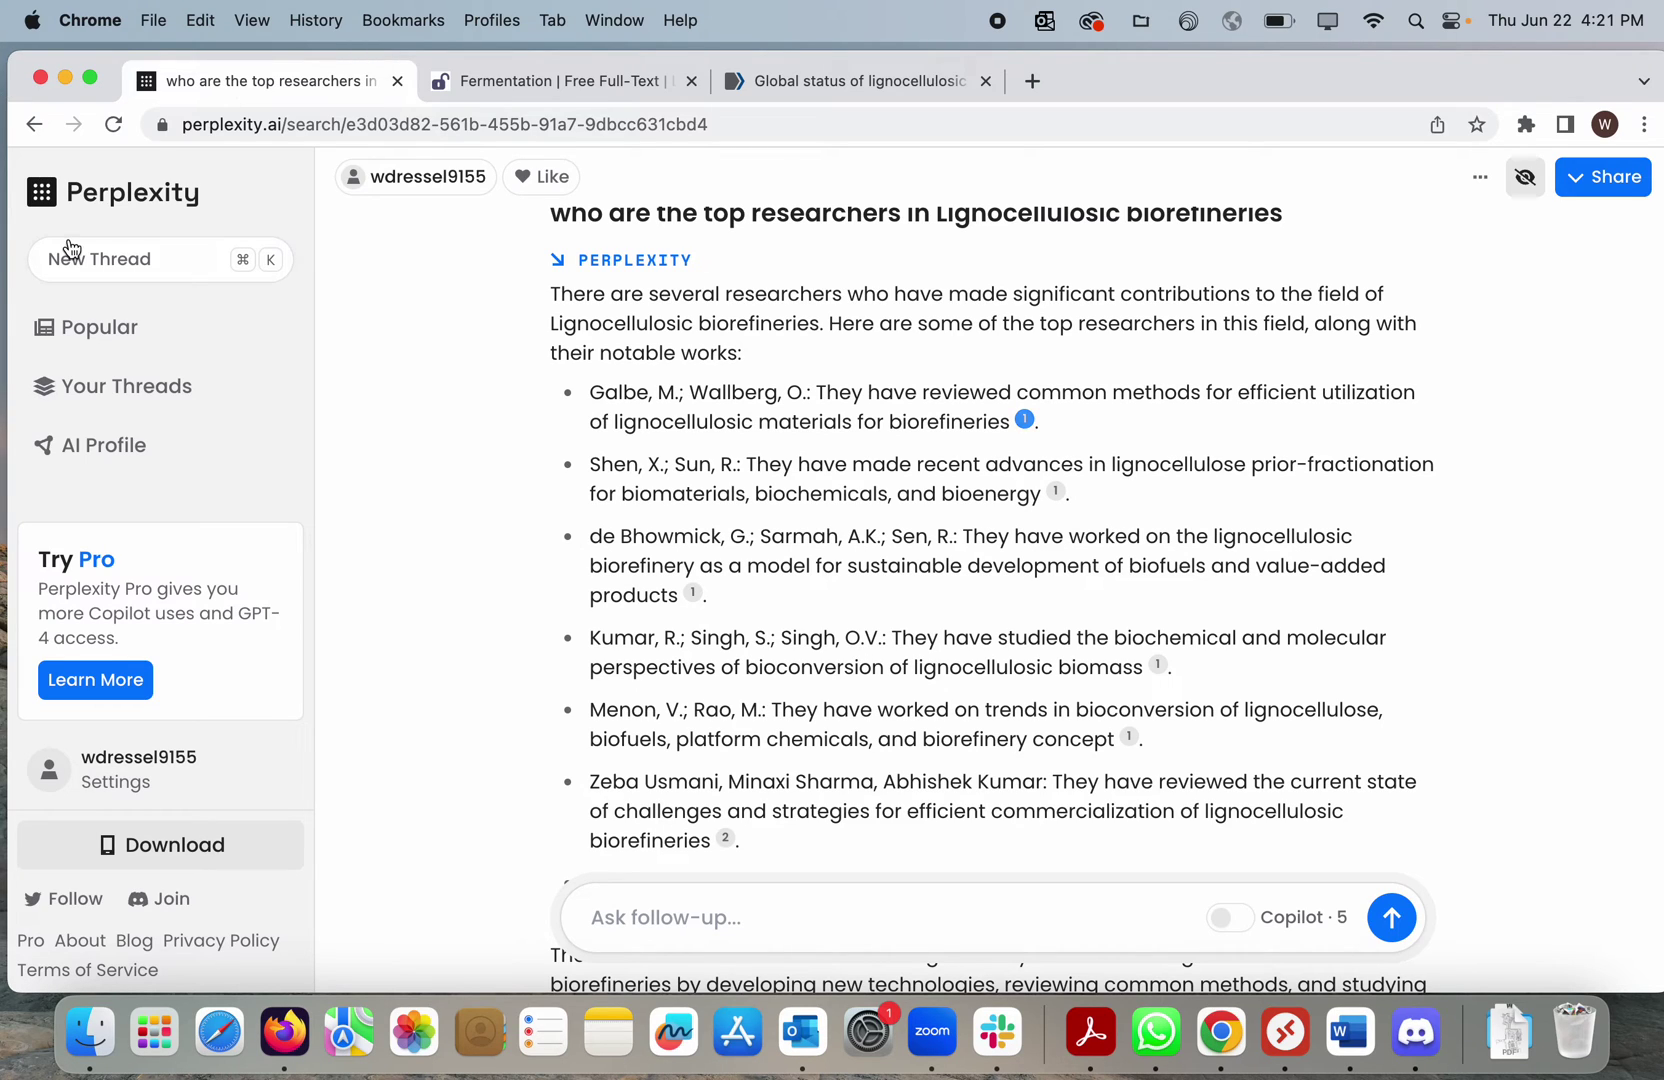
Go back to Your Threads and scroll to the lignocellulosic biorefineries journals thread.
{"action": "left_click", "coordinate": [106, 398]}
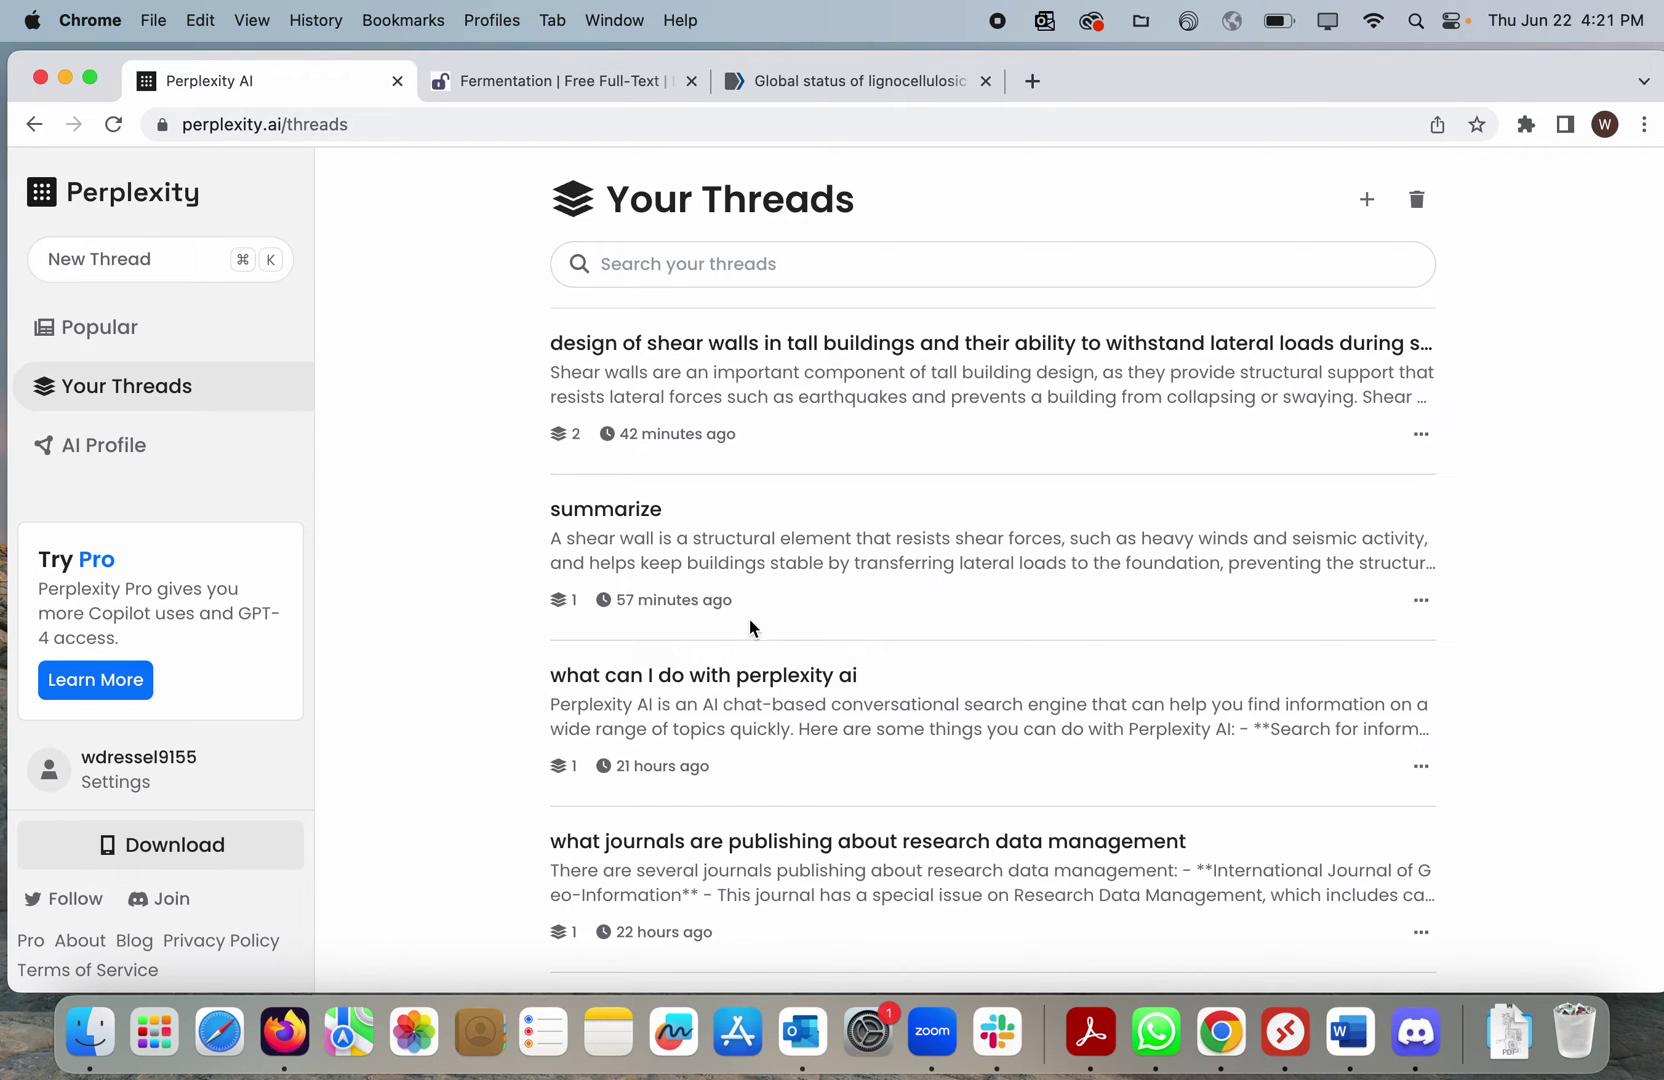
{"action": "scroll", "coordinate": [893, 727], "scroll_direction": "down", "scroll_amount": 3}
{"action": "scroll", "coordinate": [893, 727], "scroll_direction": "down", "scroll_amount": 2}
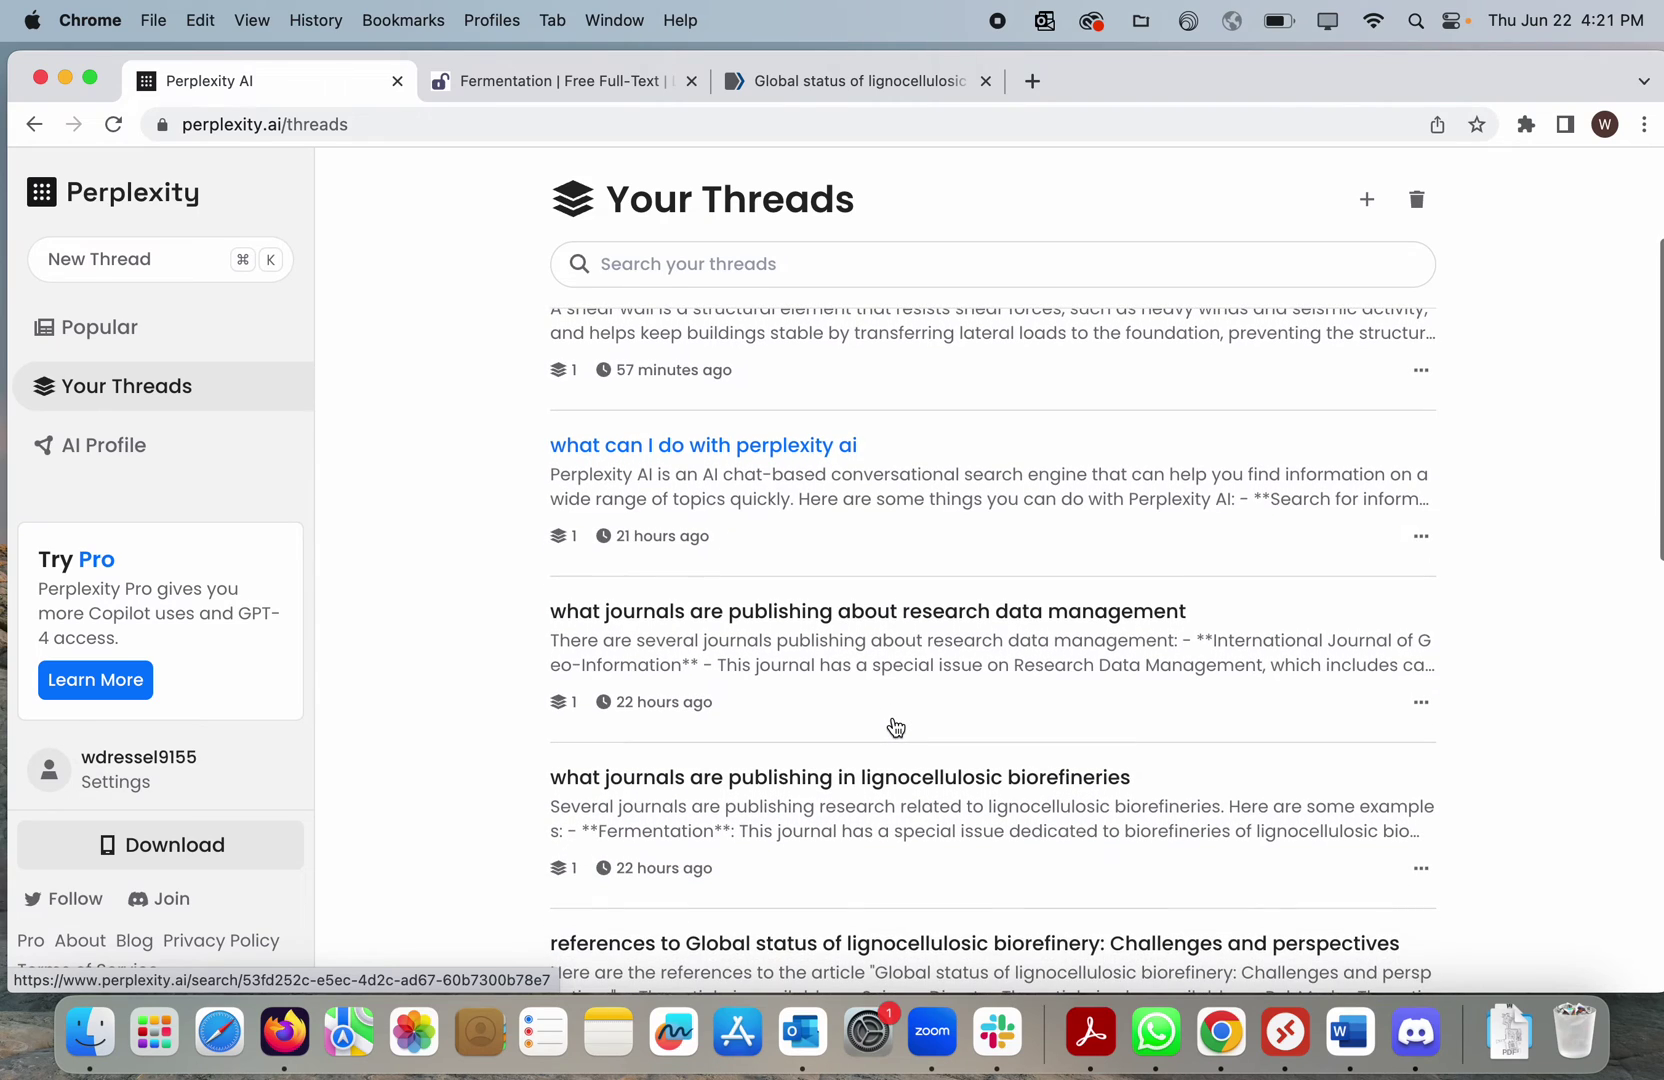
Read the journals thread listing six journals, then return to the 'Global status of lignocellulosic' PubMed tab.
{"action": "left_click", "coordinate": [957, 791]}
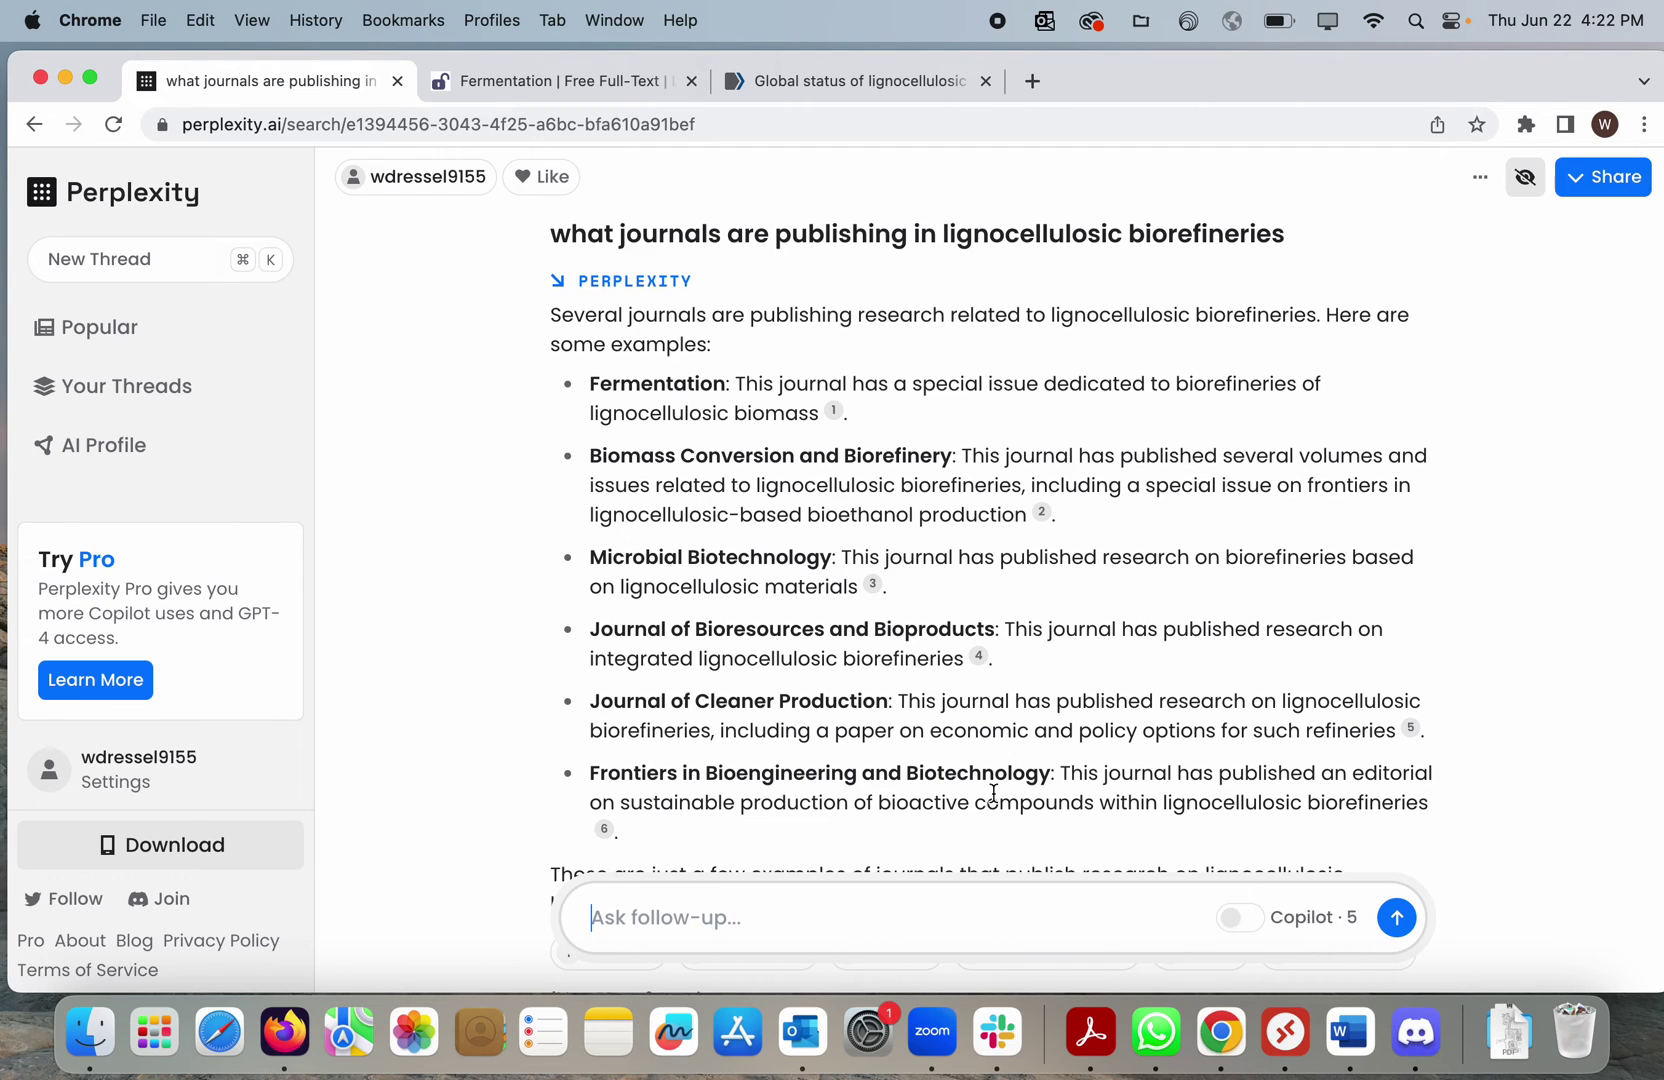
{"action": "left_click", "coordinate": [786, 87]}
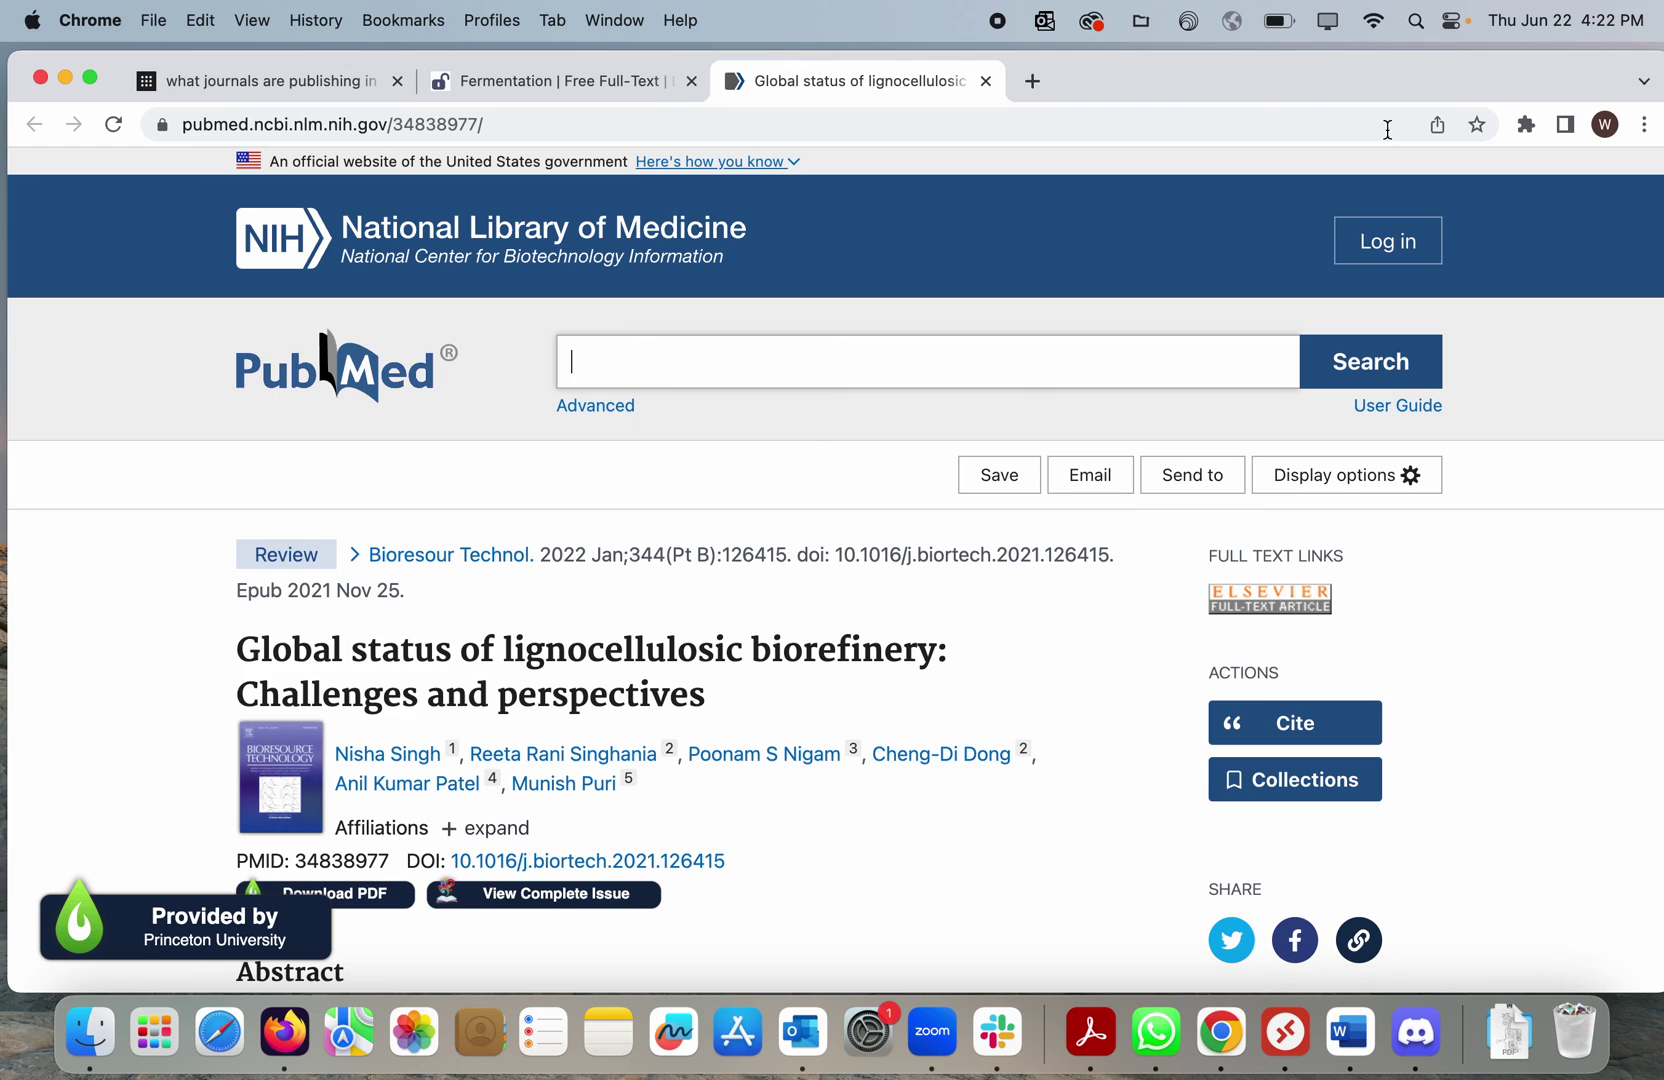
Summarize the PubMed lignocellulosic biorefinery article with the Perplexity - Ask AI extension.
{"action": "left_click", "coordinate": [1525, 124]}
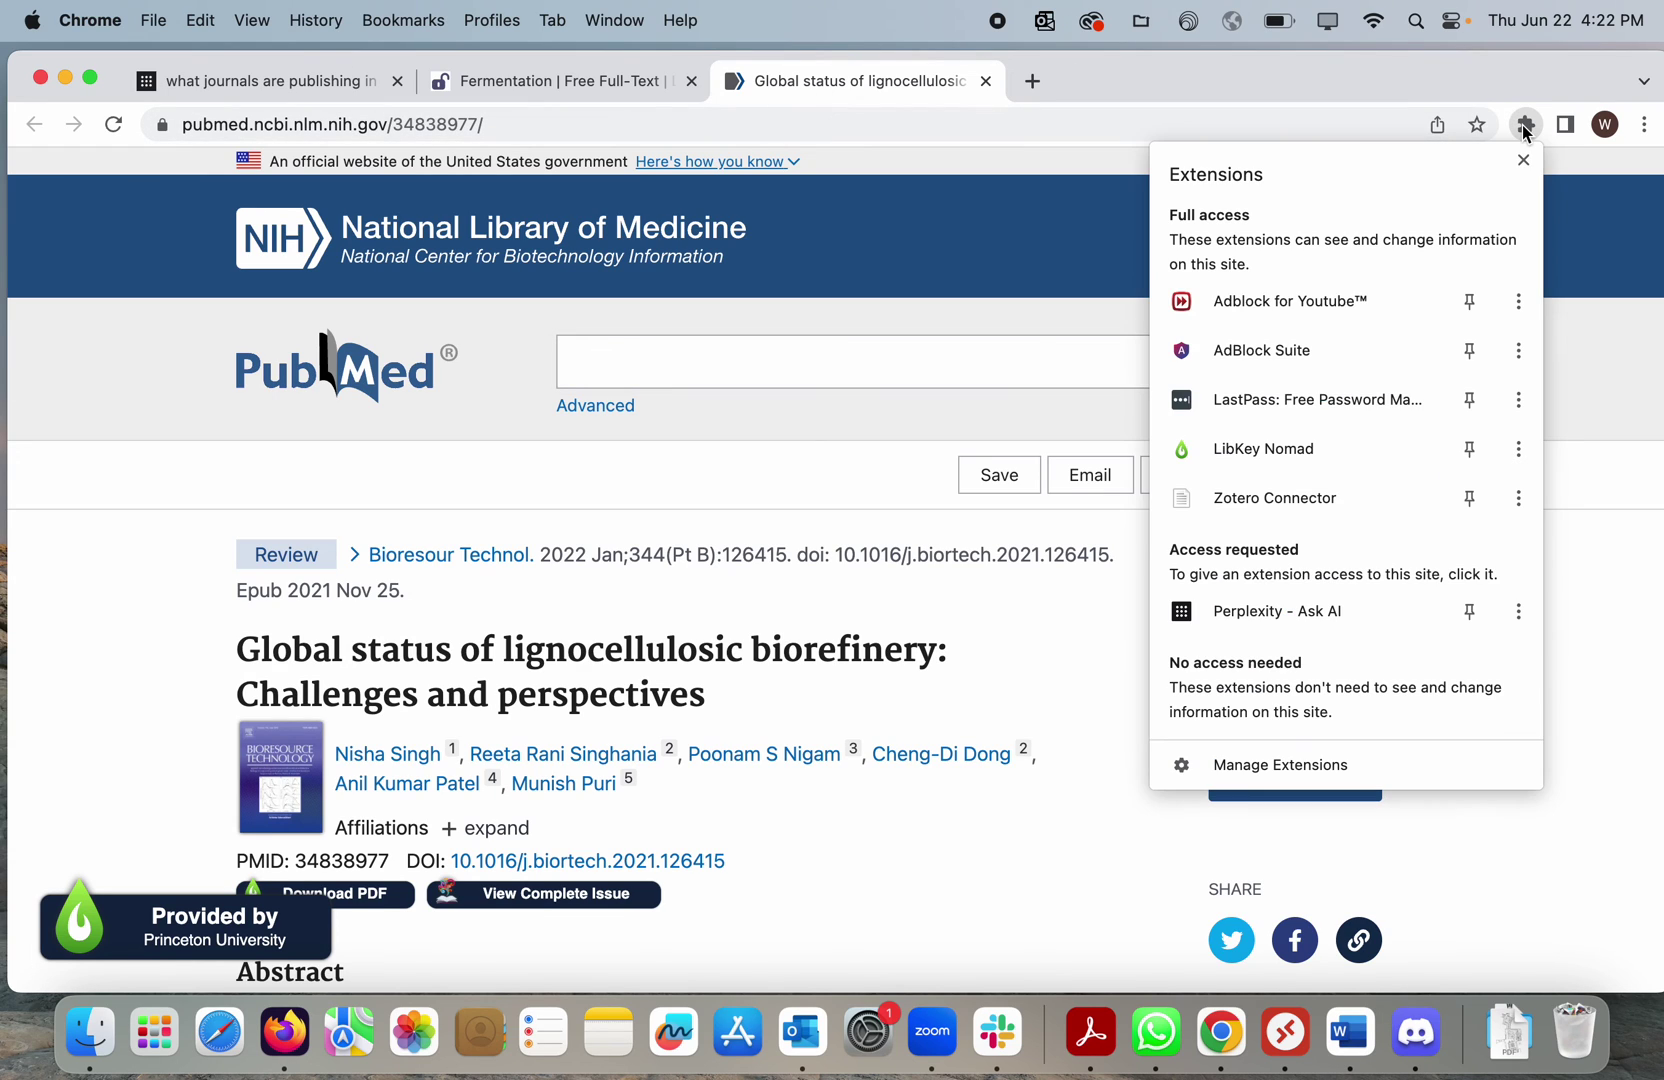
{"action": "left_click", "coordinate": [1264, 634]}
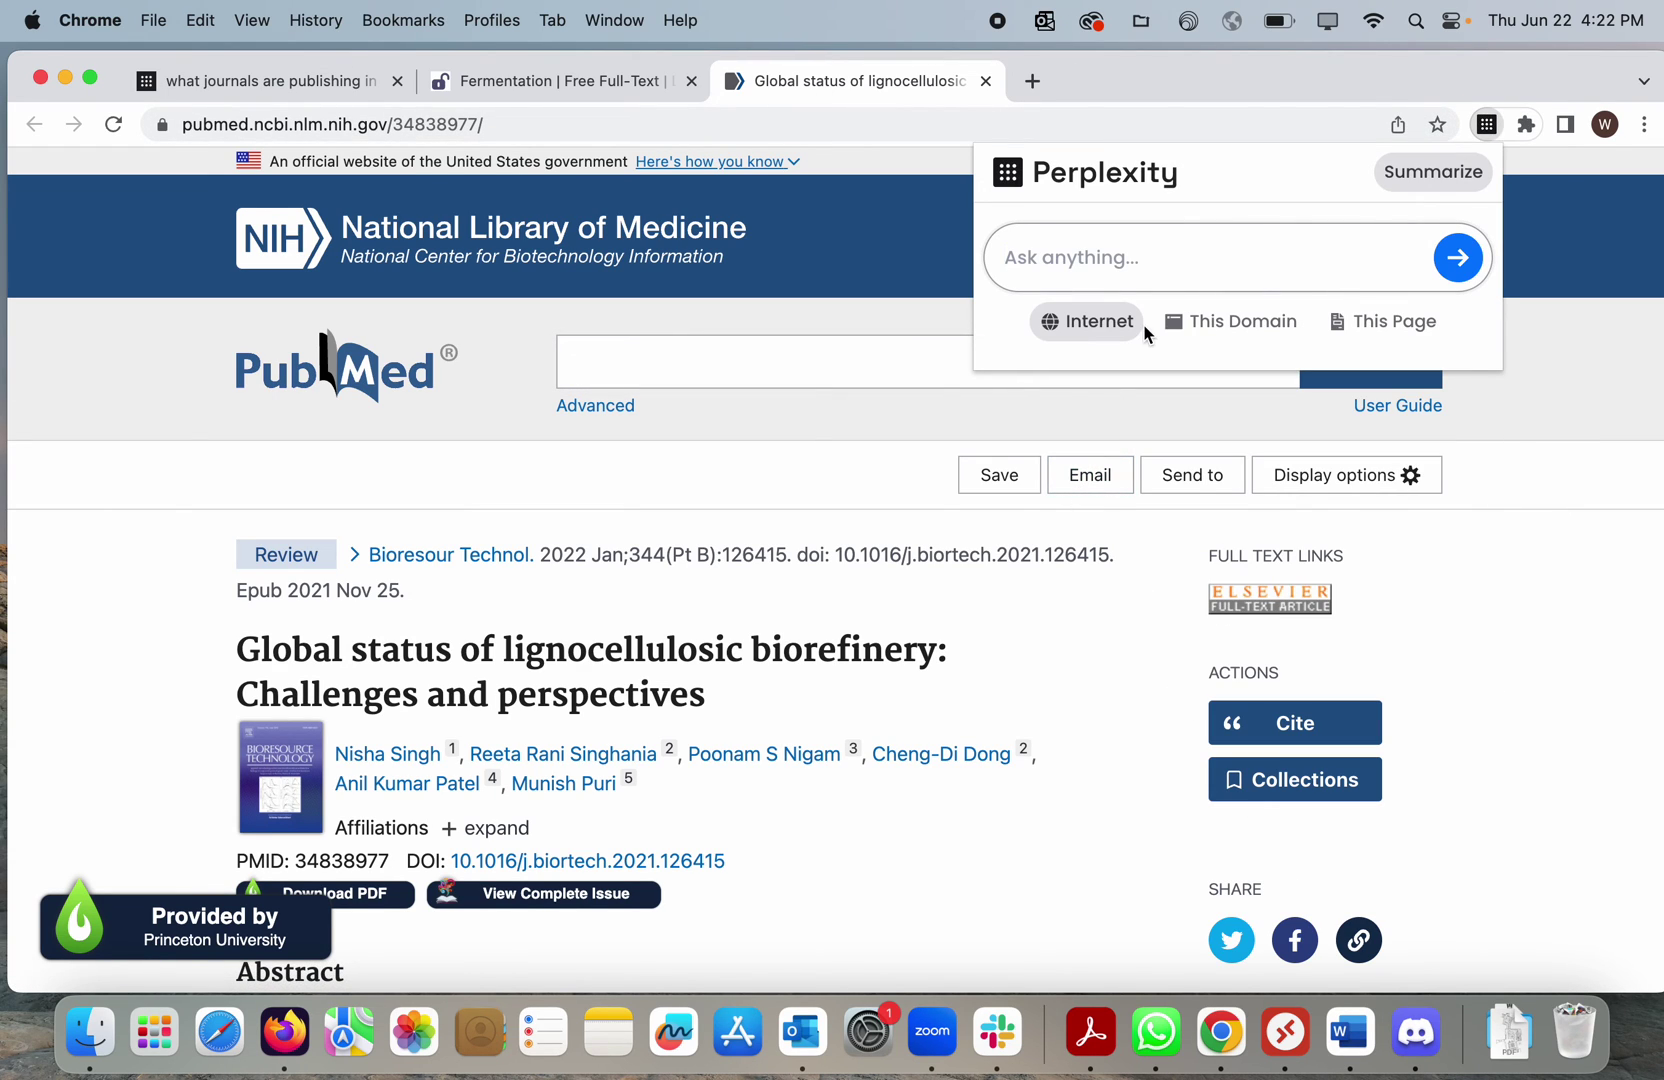
{"action": "left_click", "coordinate": [1430, 172]}
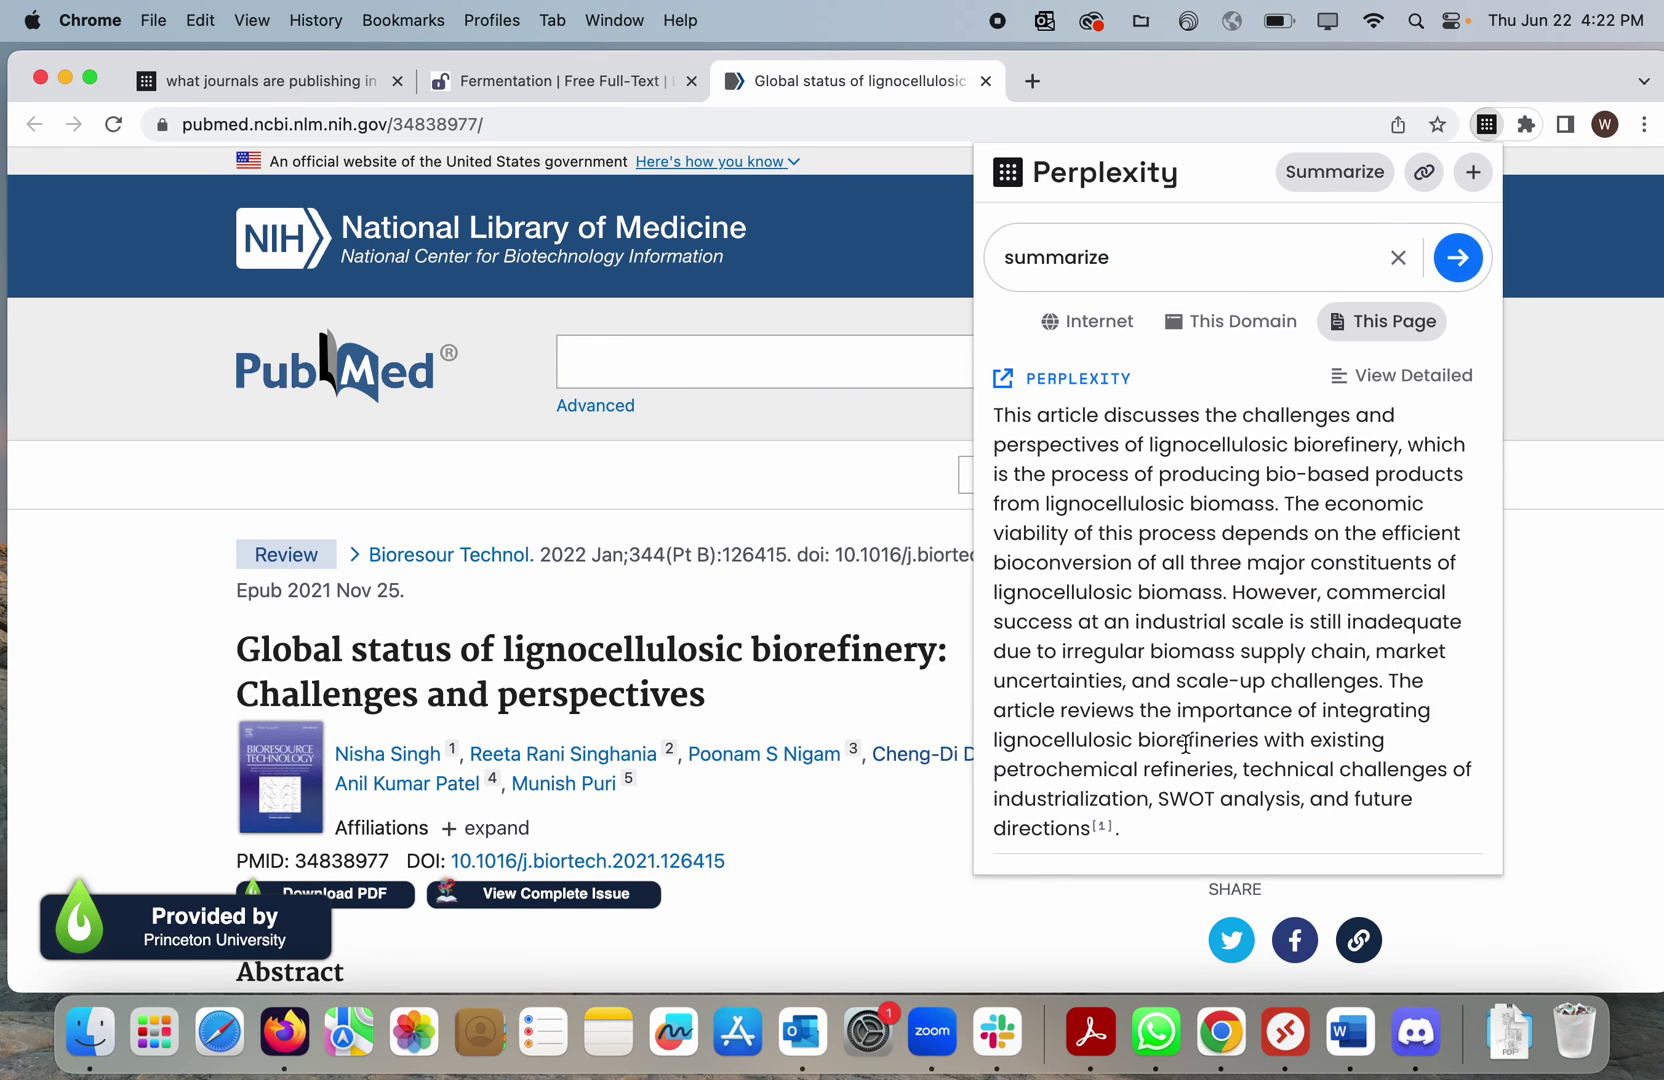